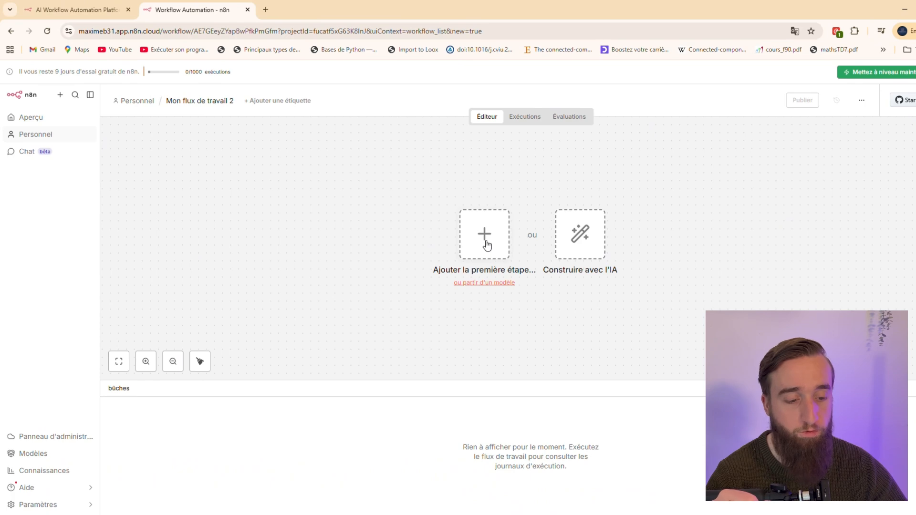
Step: Add an Agent IA node as the workflow's first step, keep its default parameters and return to the canvas
click(487, 245)
text(agent)
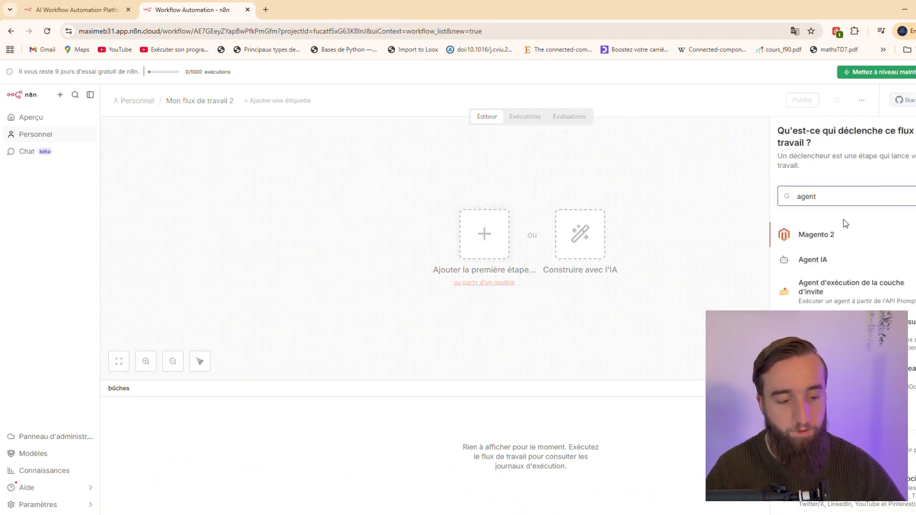
click(813, 260)
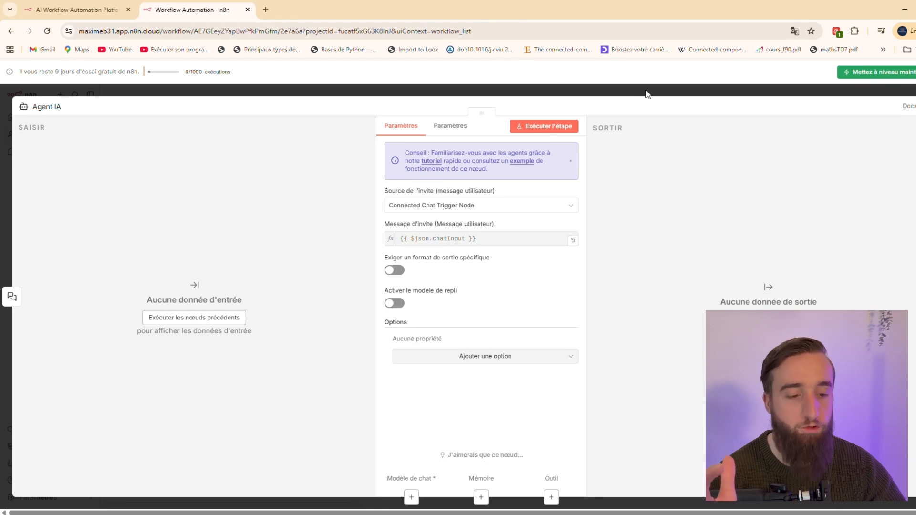
click(494, 86)
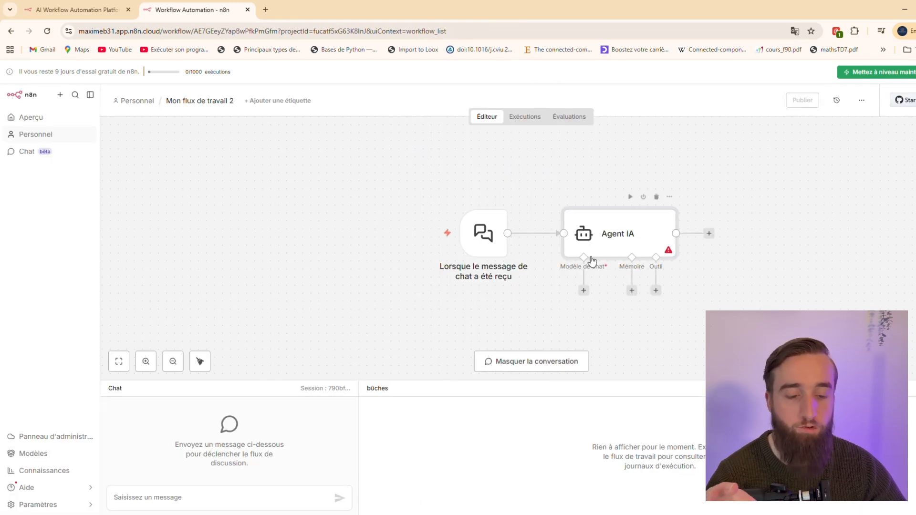
Step: Send the test message "Salut comment tu vas ?" to the agent in the workflow chat
mouse_move(491, 217)
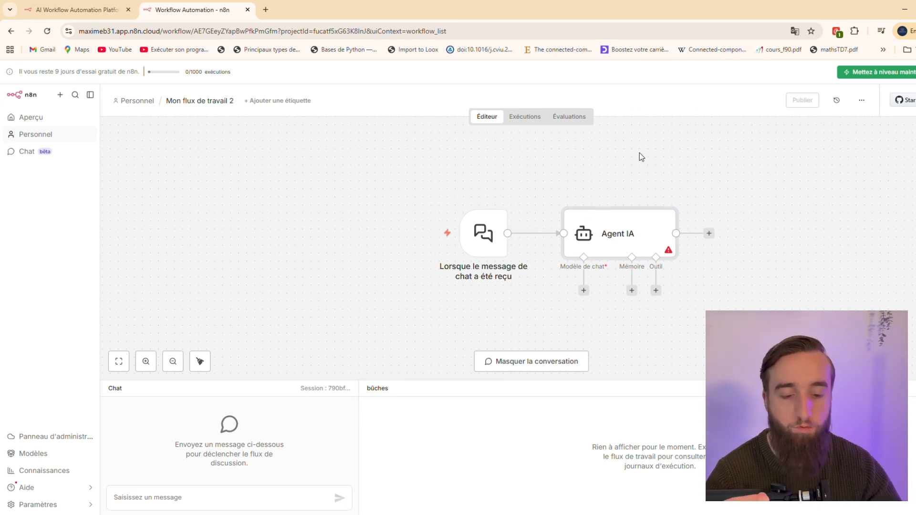
mouse_move(480, 256)
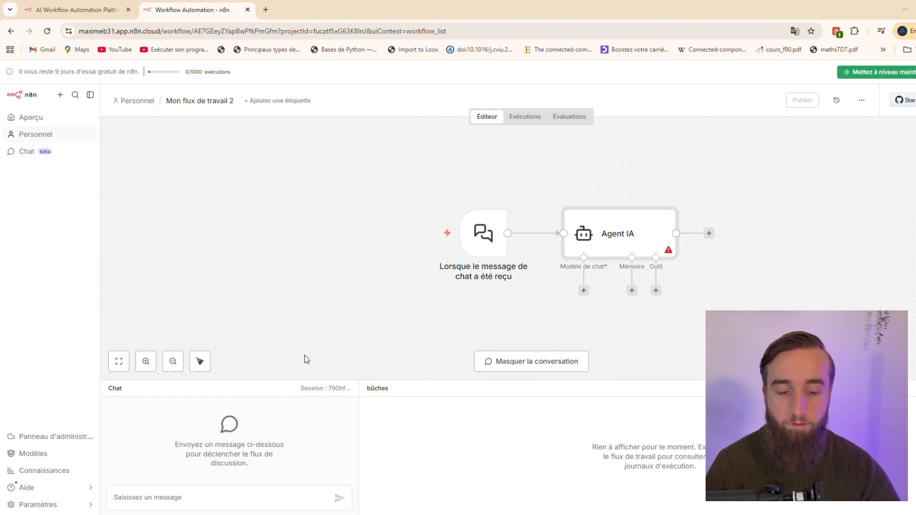
click(219, 496)
key(Caps_Lock)
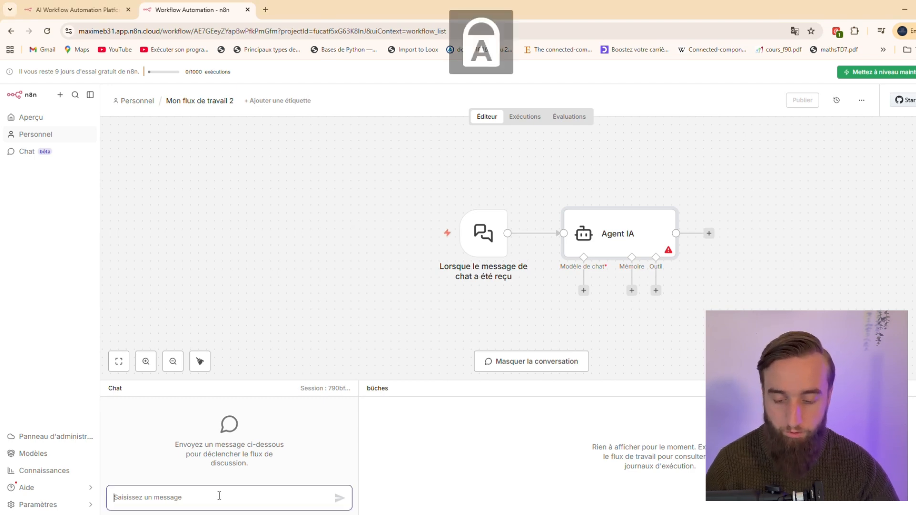
text(S)
key(Caps_Lock)
text(alut comment tu vas ?)
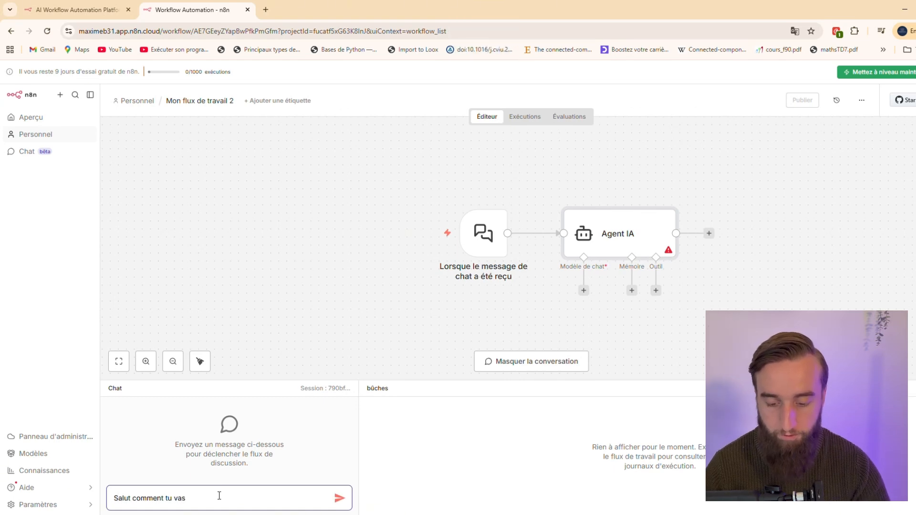
key(Return)
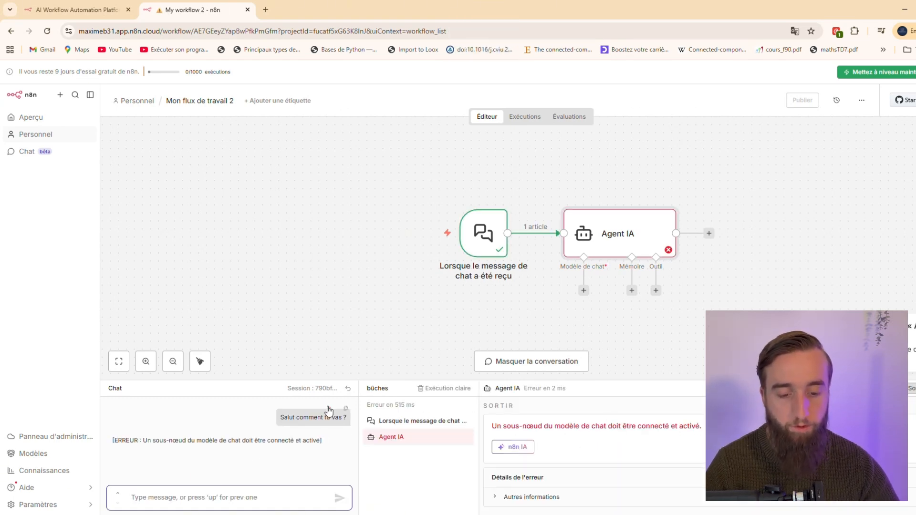
Step: Add the Google Gemini chat model as the Agent IA node's chat model
mouse_move(436, 306)
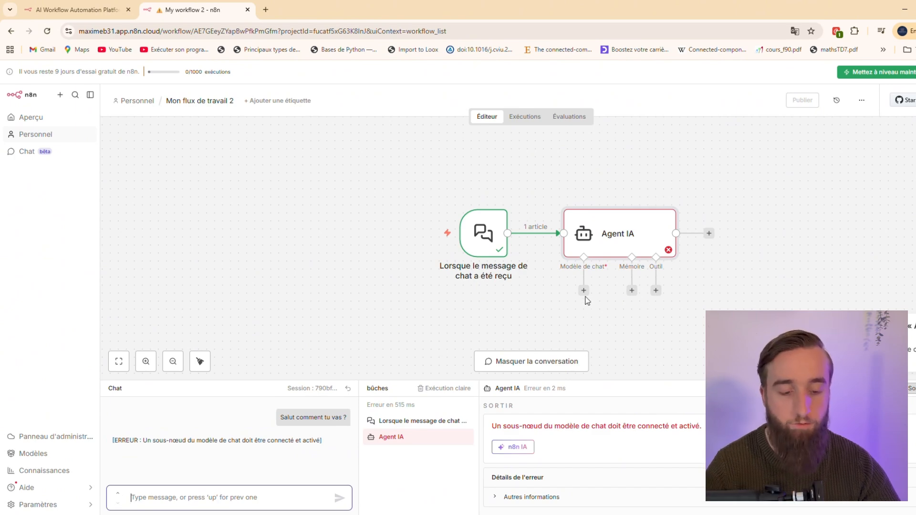
click(584, 291)
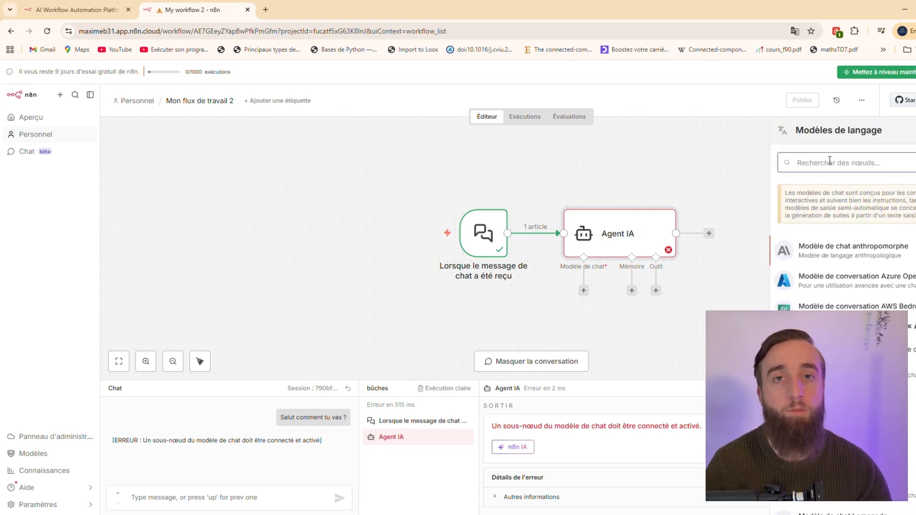
text(gemini)
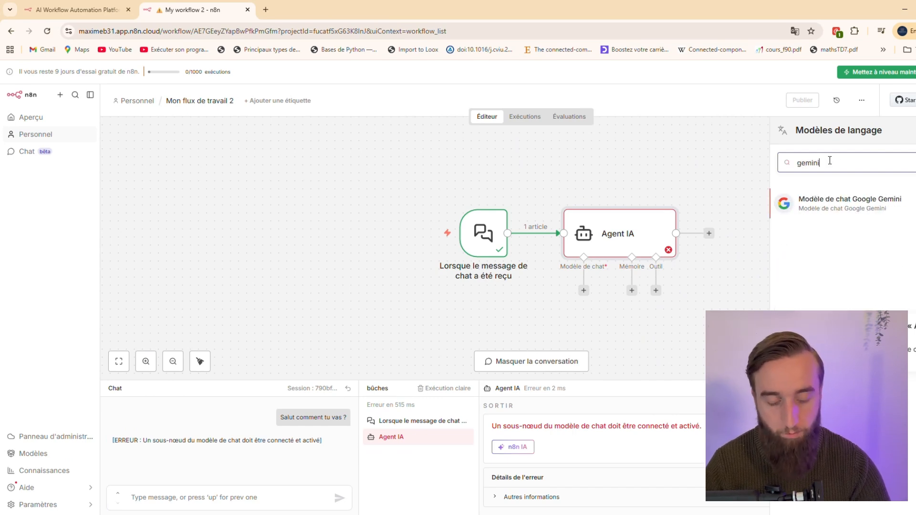
click(827, 204)
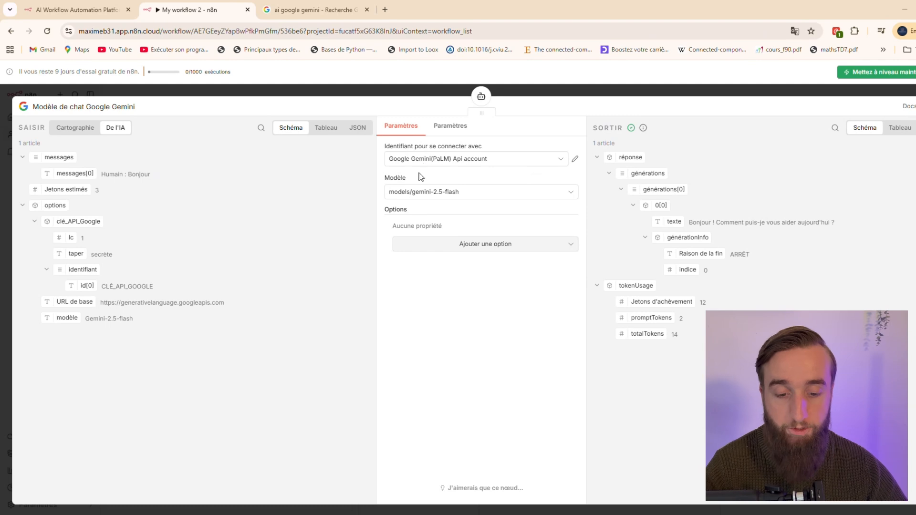
Step: Switch to the Google search results, open Google AI Studio and view the default Gemini API key on the API keys page
click(318, 13)
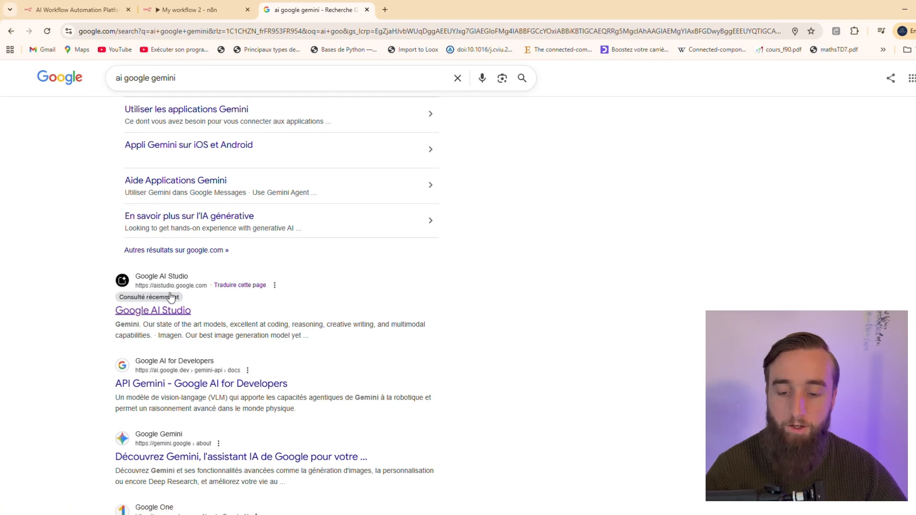
click(167, 312)
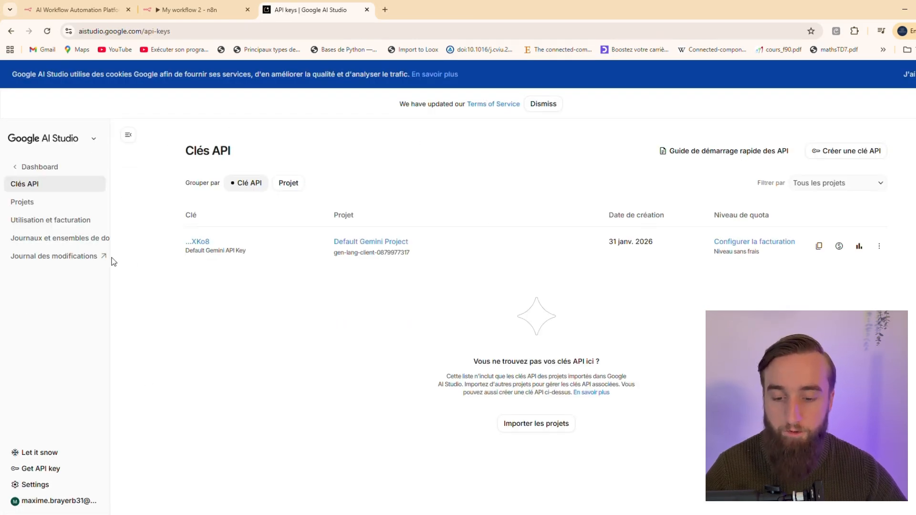
click(197, 246)
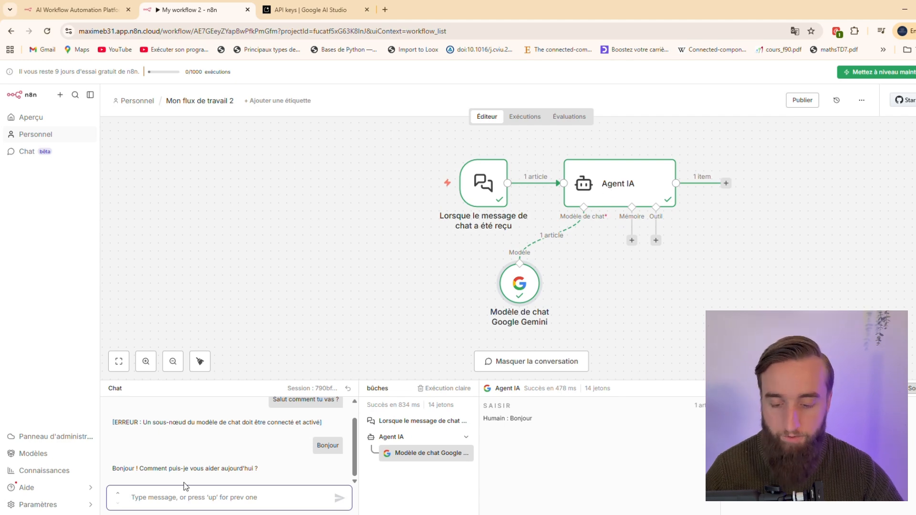
Step: Send "Bonjour" in the n8n workflow chat, then collapse and re-expand the Agent IA entry in the execution logs
key(Caps_Lock)
text(Bonjour)
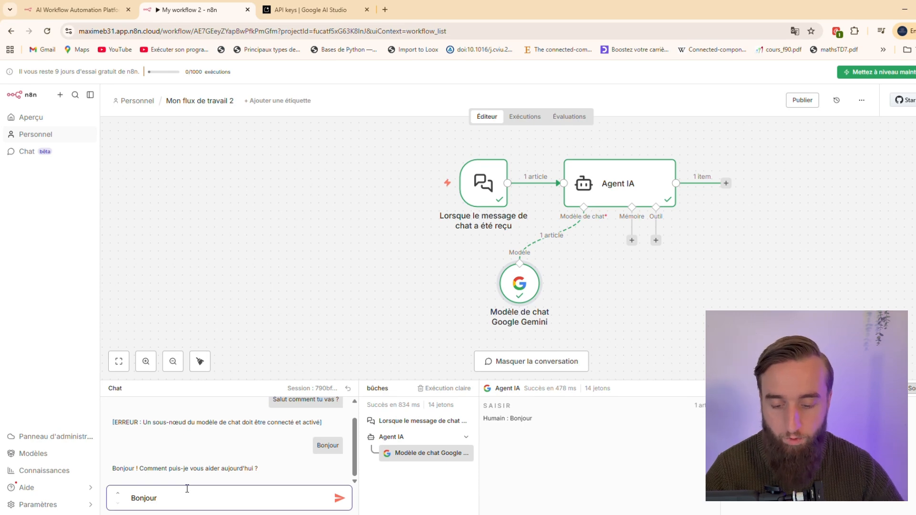
key(Return)
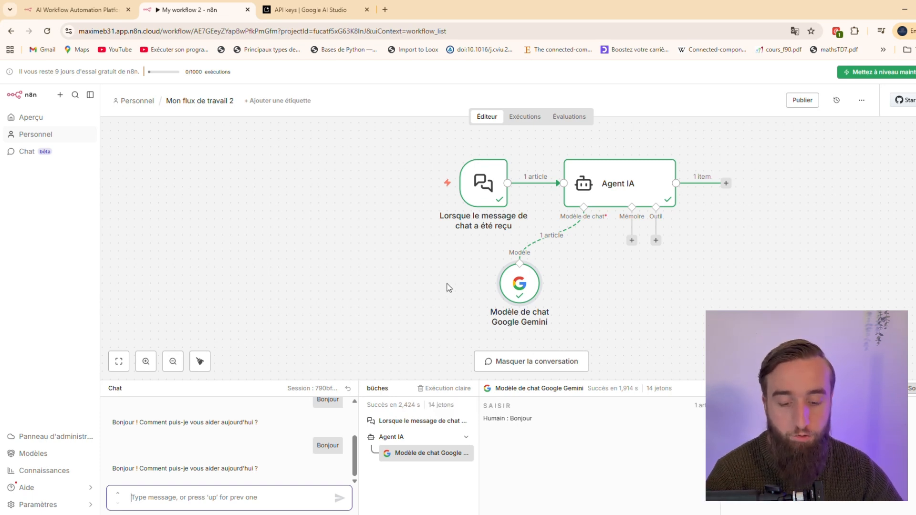
click(467, 438)
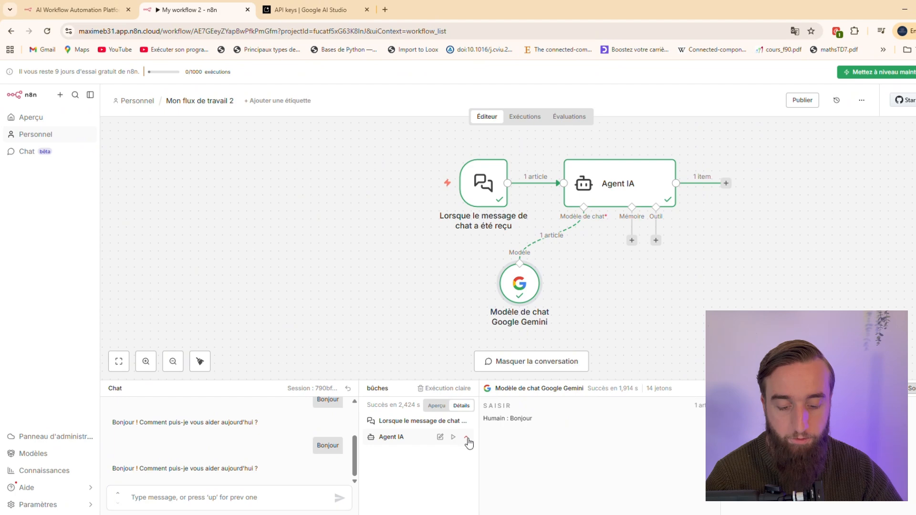
click(467, 438)
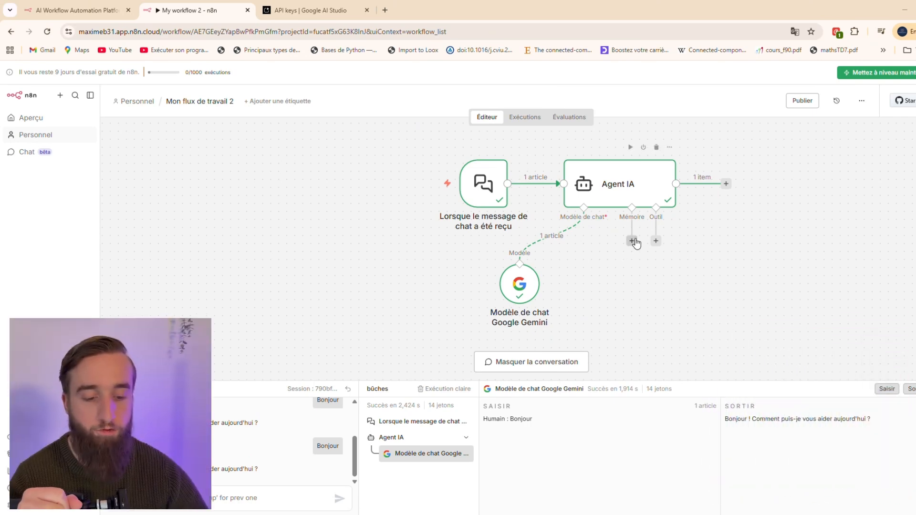
Step: Attach a Simple Memory node to the Agent IA memory input, keeping its default settings
click(632, 241)
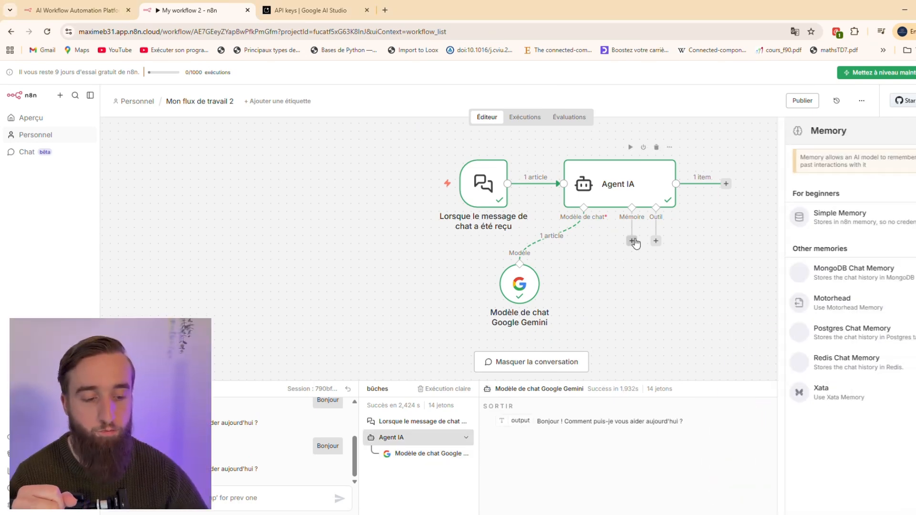
click(819, 224)
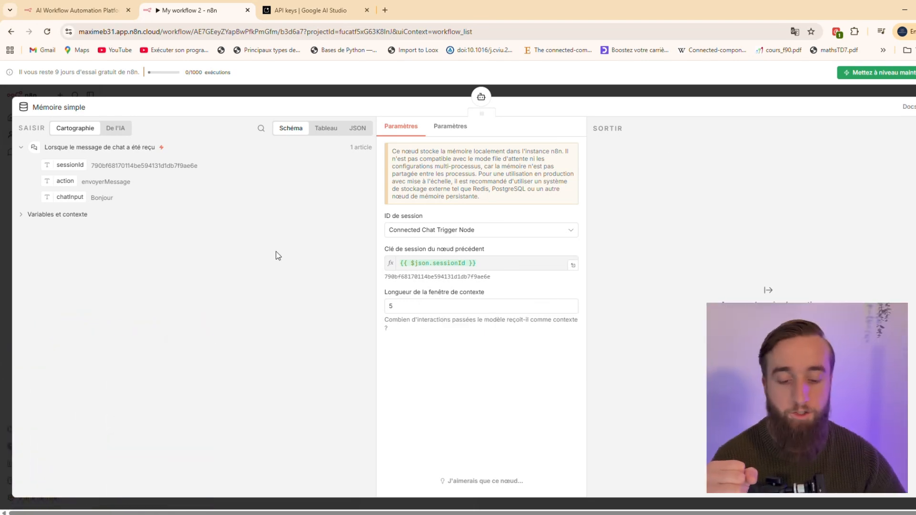
click(735, 91)
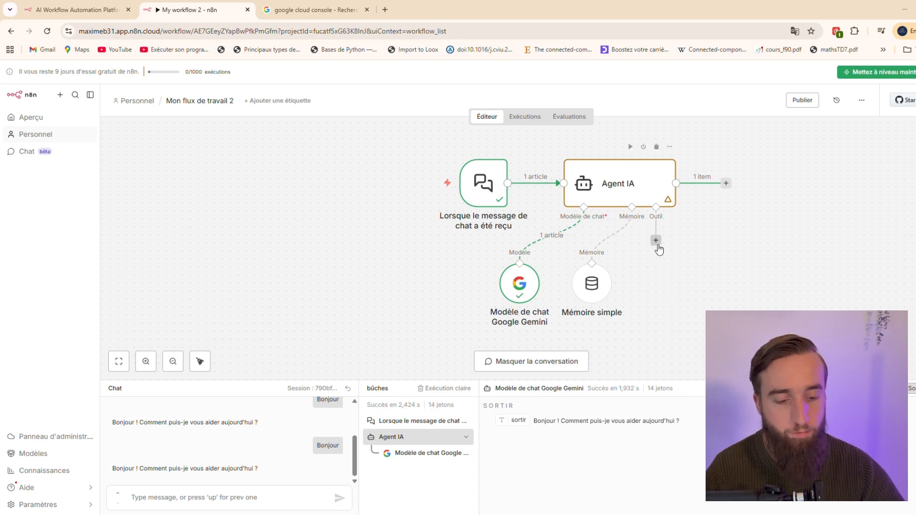
Step: Add the Gmail tool to the Agent IA node's tool input
click(656, 240)
text(gmail)
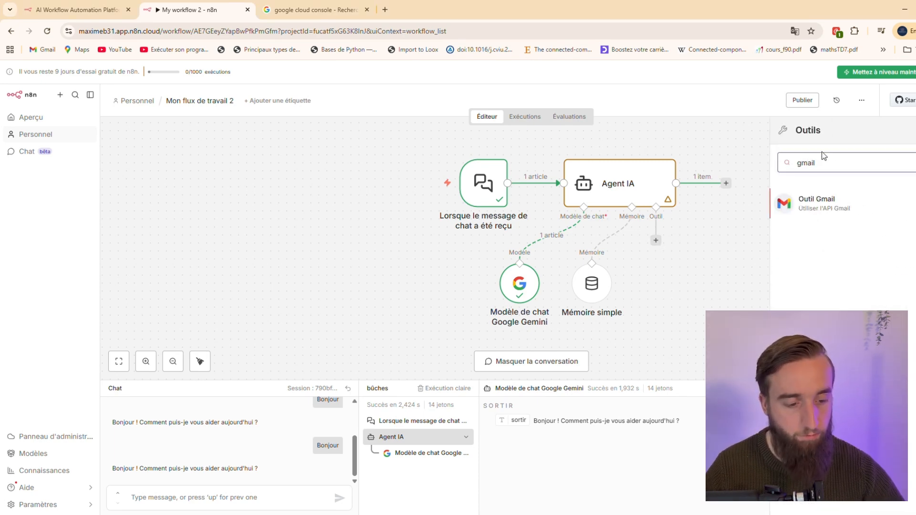
click(819, 203)
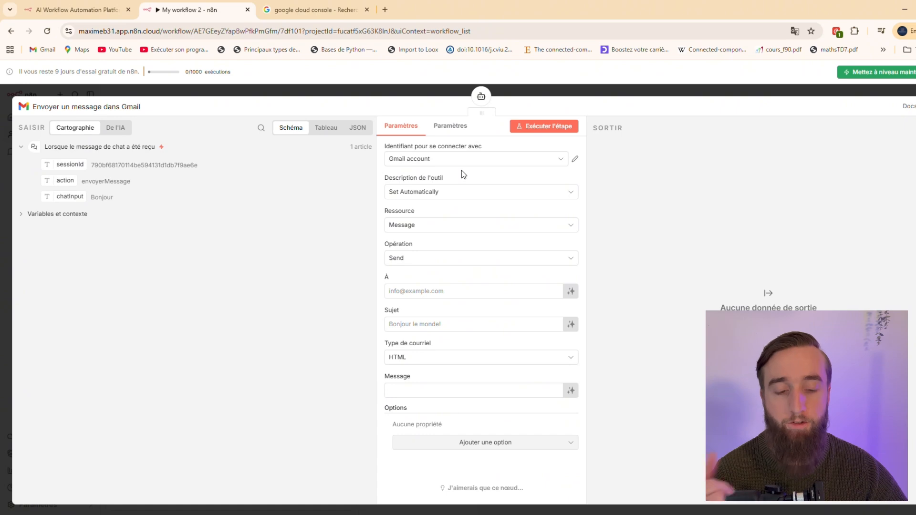
Step: Switch to the google cloud console search results, open Google Cloud Console and select the first recent project
click(297, 9)
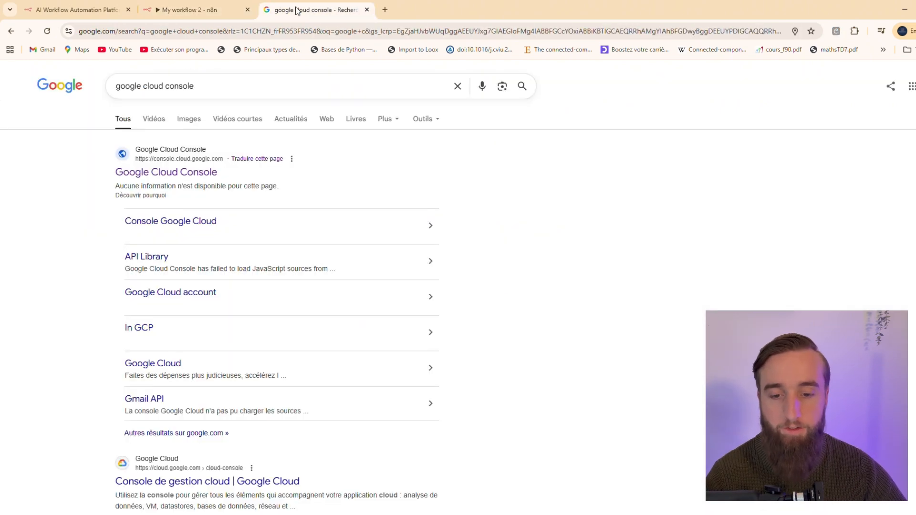
click(180, 173)
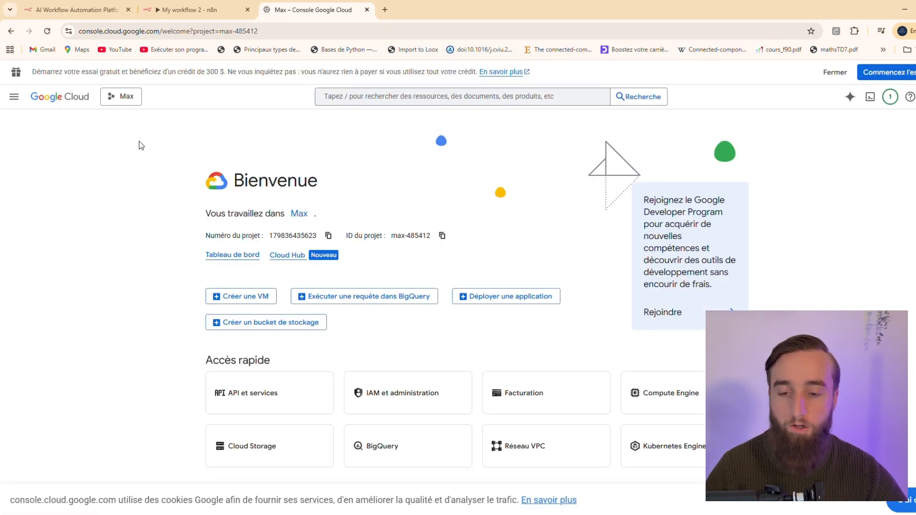
click(126, 99)
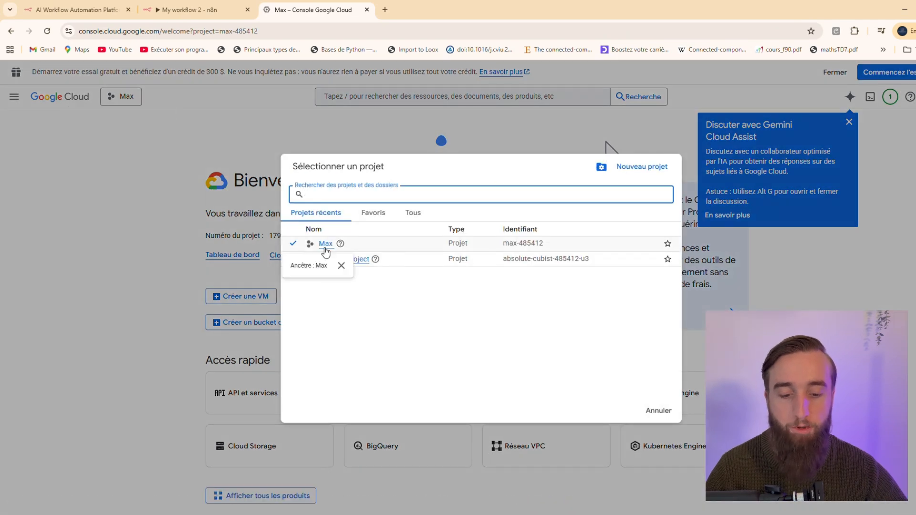
click(325, 244)
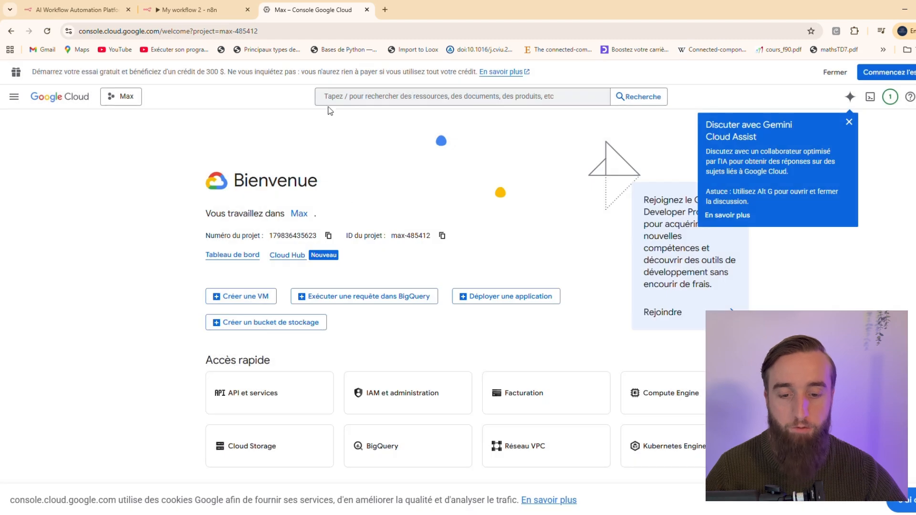
Step: Search the Google Cloud project's resources for gmail
click(354, 101)
text(g)
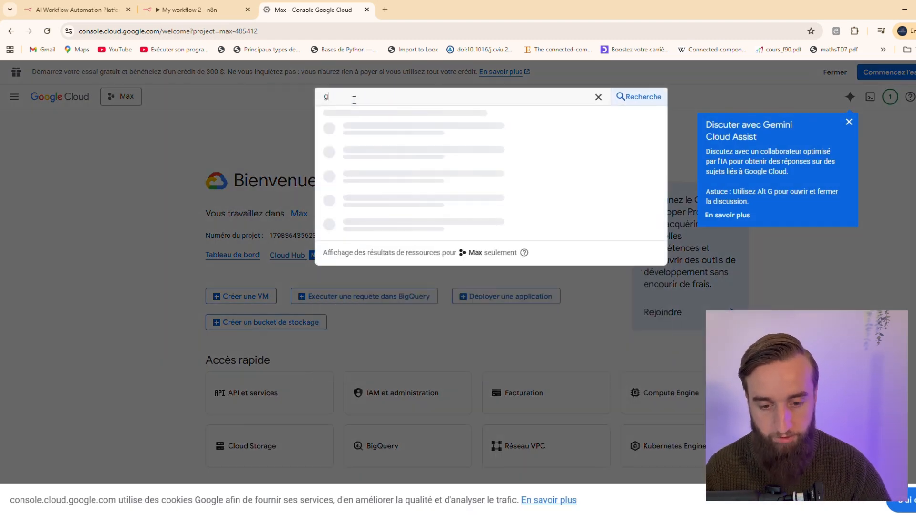
text(mail)
key(Return)
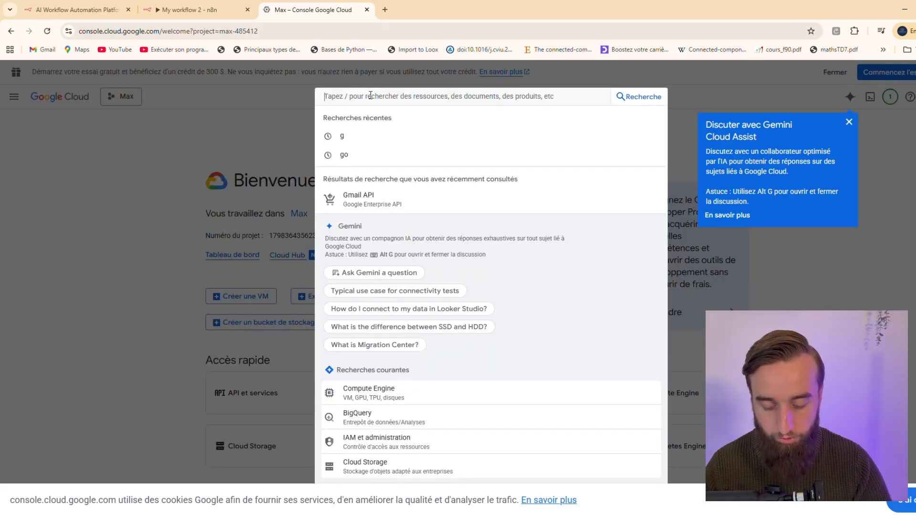
Step: Search the Google Cloud resources for "google sheet api" and for "google drive"
text(google sheets api)
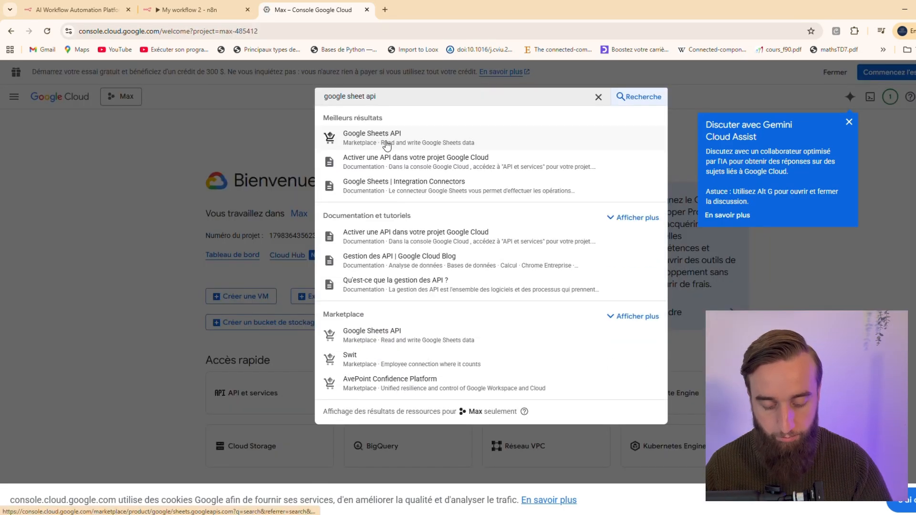
click(387, 143)
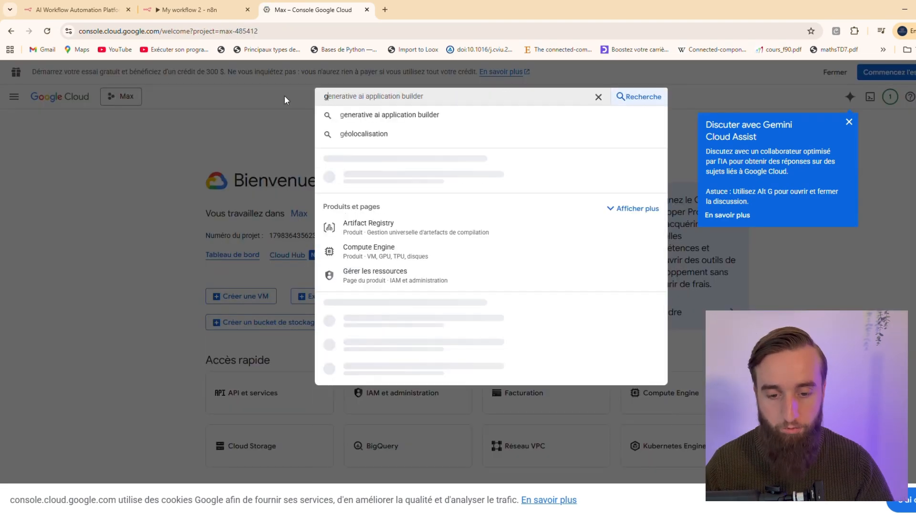
text(google driv)
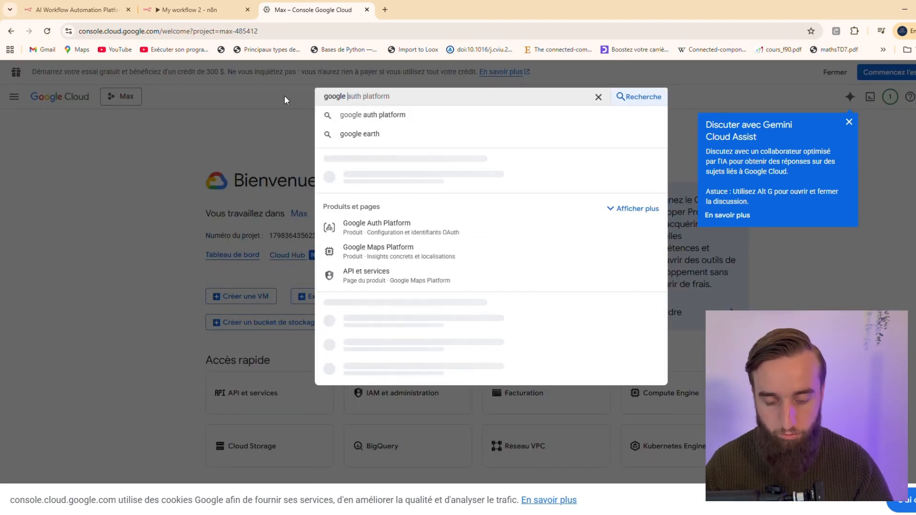
text(e)
click(358, 142)
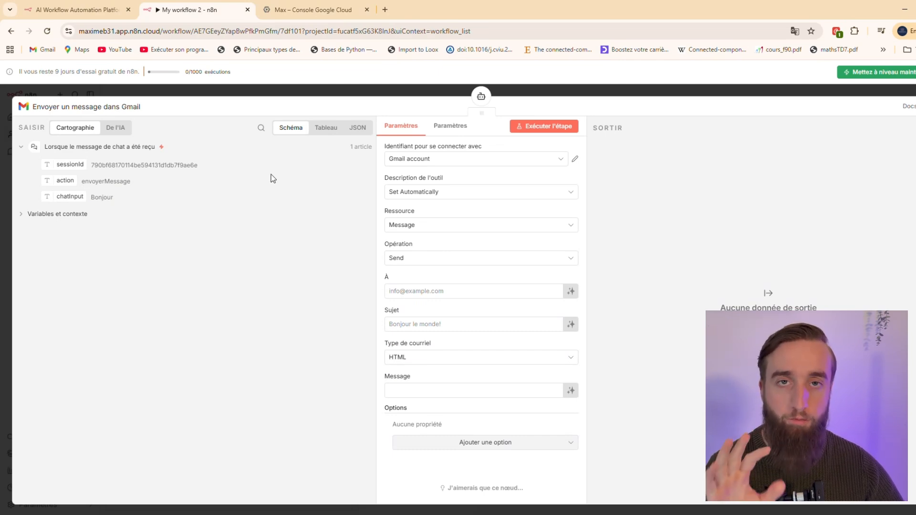
Step: Return to the Gmail message node in n8n and open its Gmail account credential to examine the connection
click(576, 160)
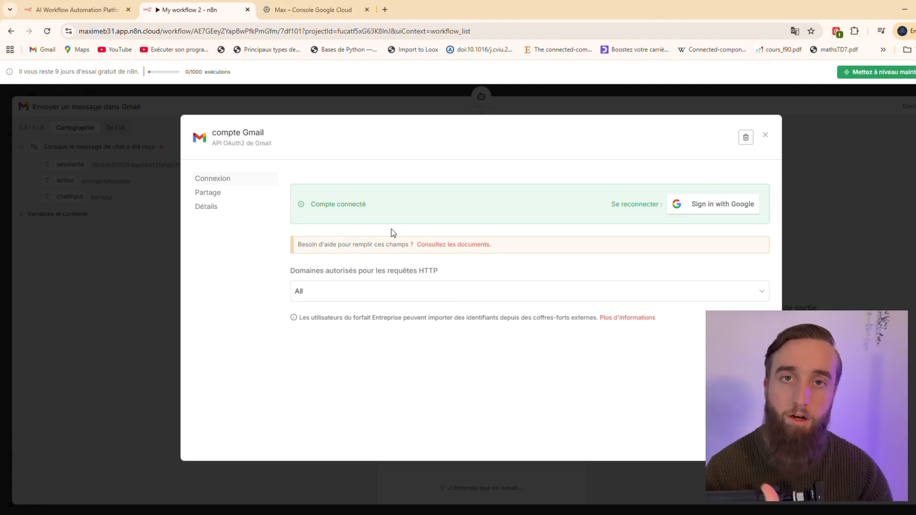
Step: Reconnect the Gmail credential by signing in with the third listed Google account and granting n8n.cloud access
click(715, 210)
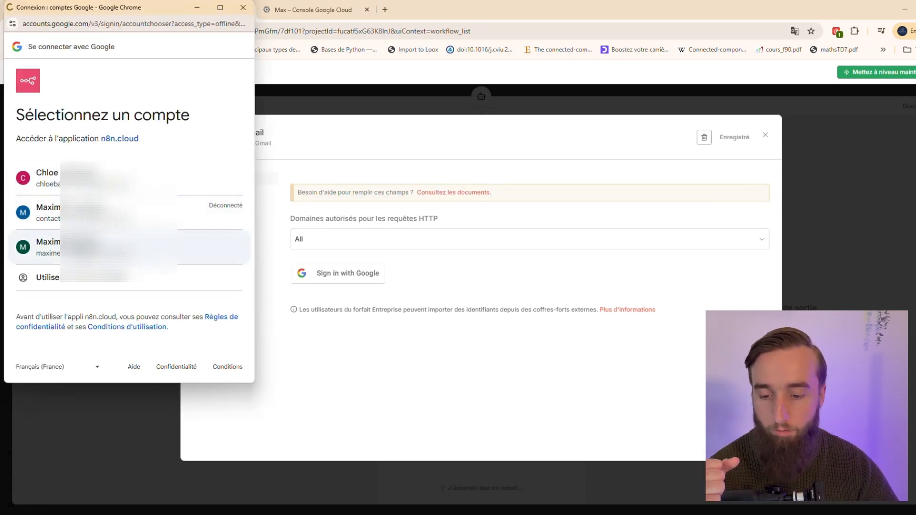
click(48, 247)
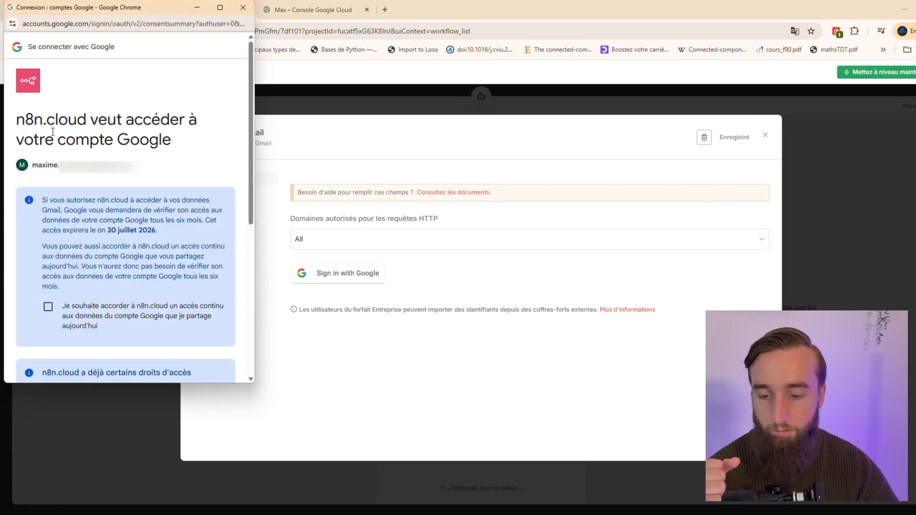
scroll(198, 195, down, 1)
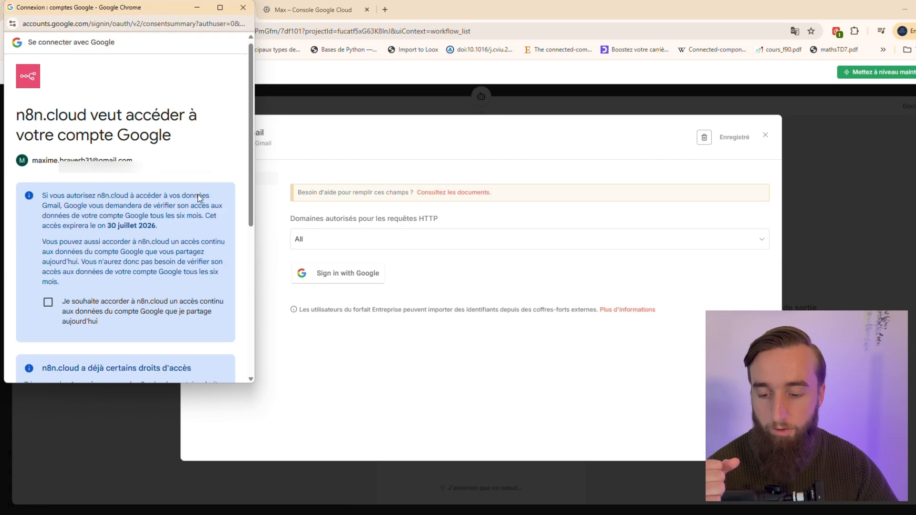
scroll(198, 195, down, 6)
click(176, 304)
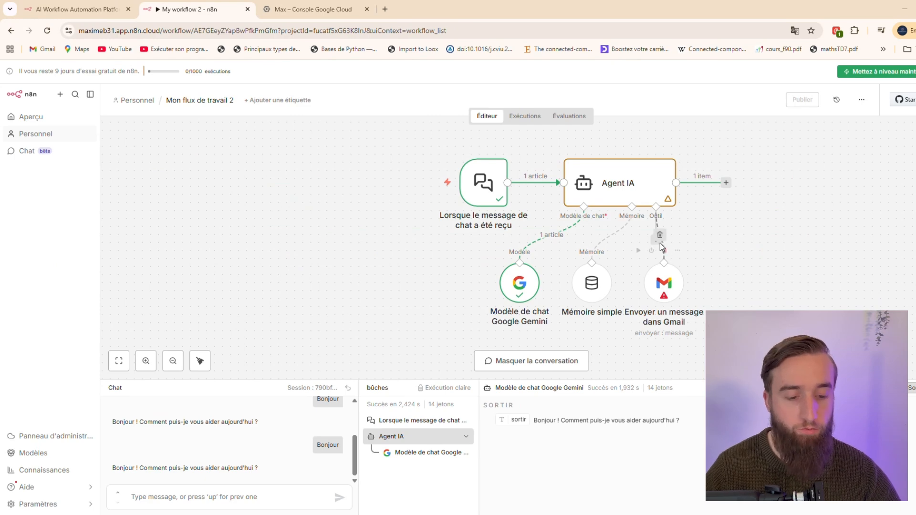
Step: Move the Gmail node aside on the canvas and add a Google Sheets Tool to the AI agent's tools
drag(664, 282, 736, 290)
click(656, 239)
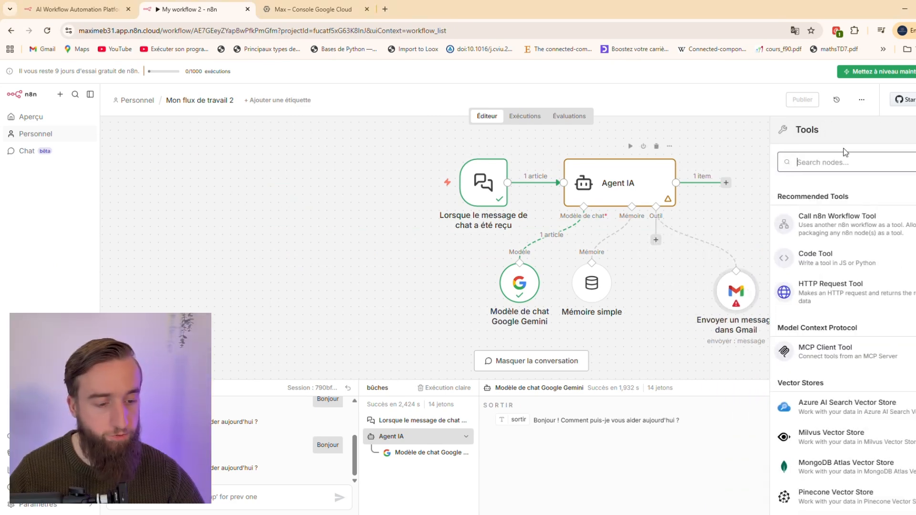
text(google she)
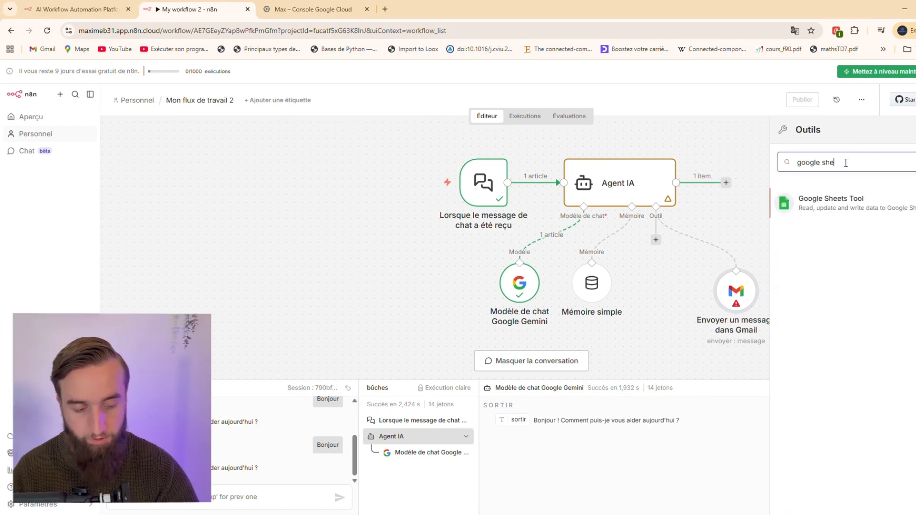
click(831, 200)
Step: Reconnect the Google Sheets node's account credential by signing in with the third listed Google account
click(575, 160)
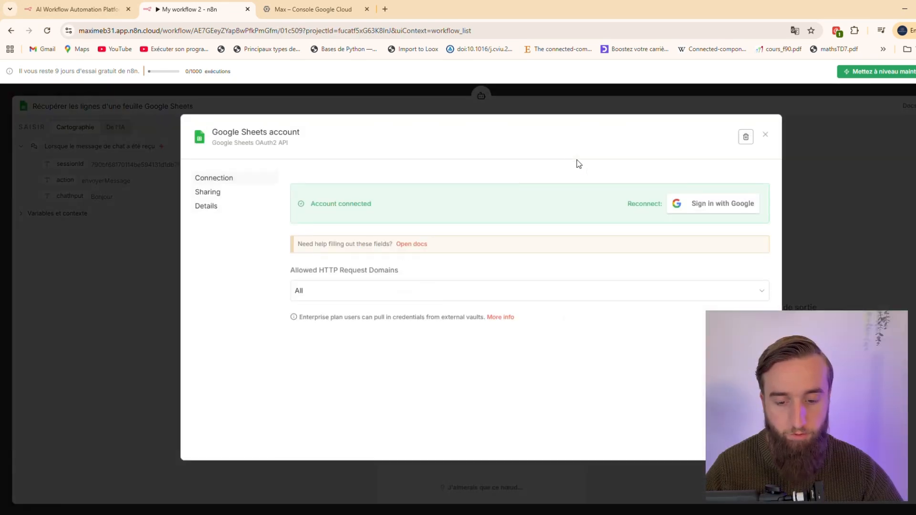
click(695, 212)
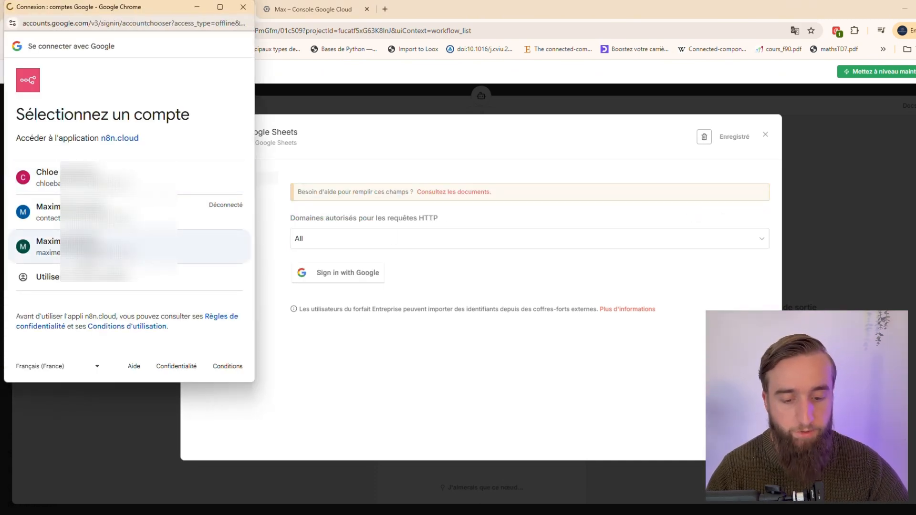
click(119, 246)
click(766, 135)
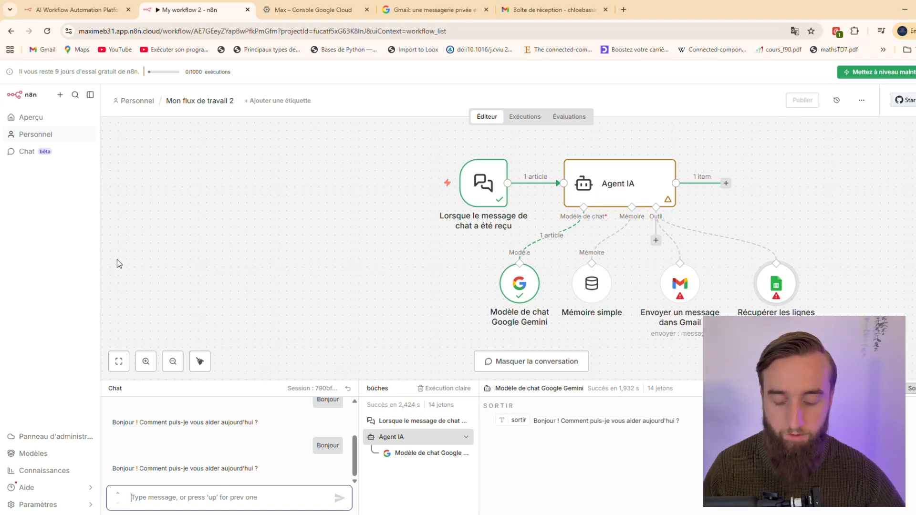
Step: Ask the agent in the chat to e-mail the contact "salut comment tu vas ? ça fait longtemps" with the subject "Nouvelles"
key(ctrl+v)
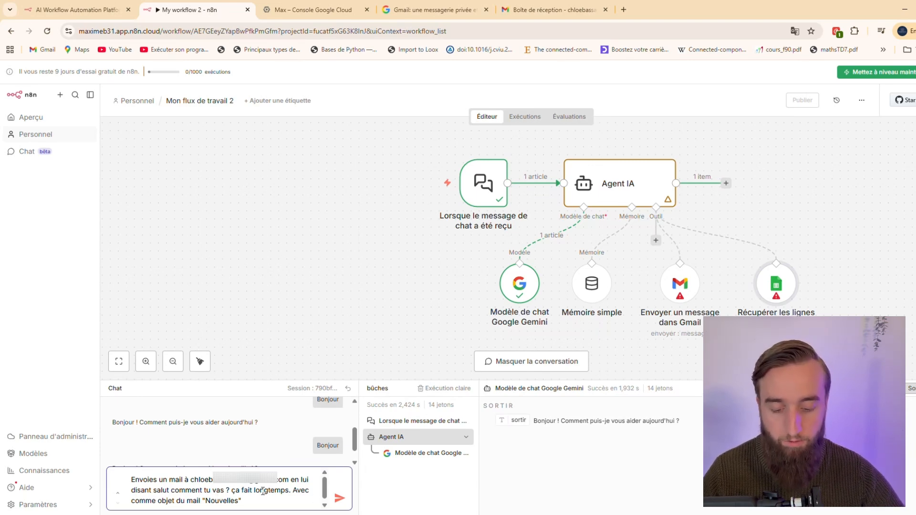
click(331, 501)
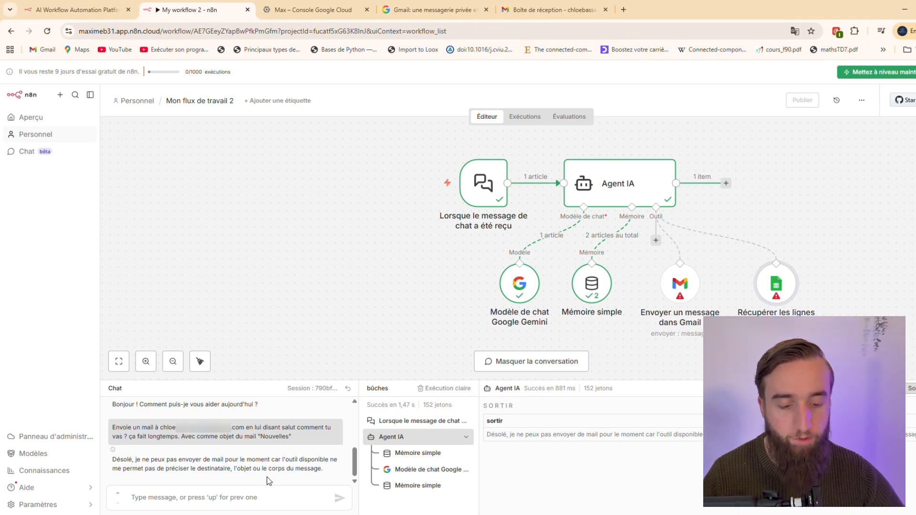
Step: Let the model automatically define the recipient, subject and message of the Gmail send node
double_click(680, 285)
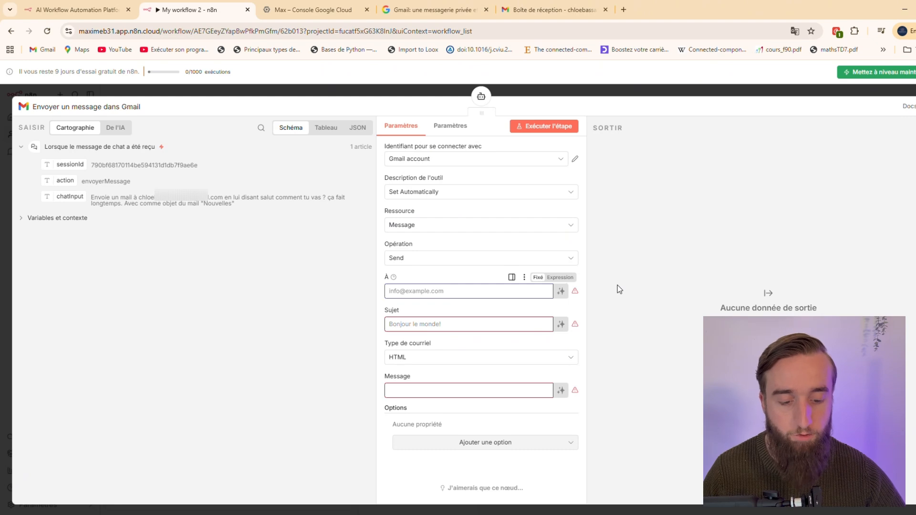
click(561, 291)
click(561, 334)
click(561, 412)
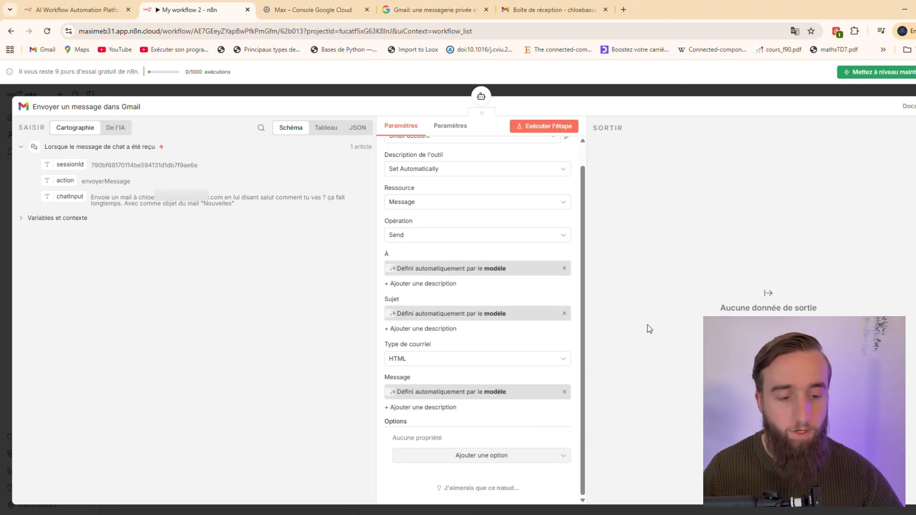
click(760, 88)
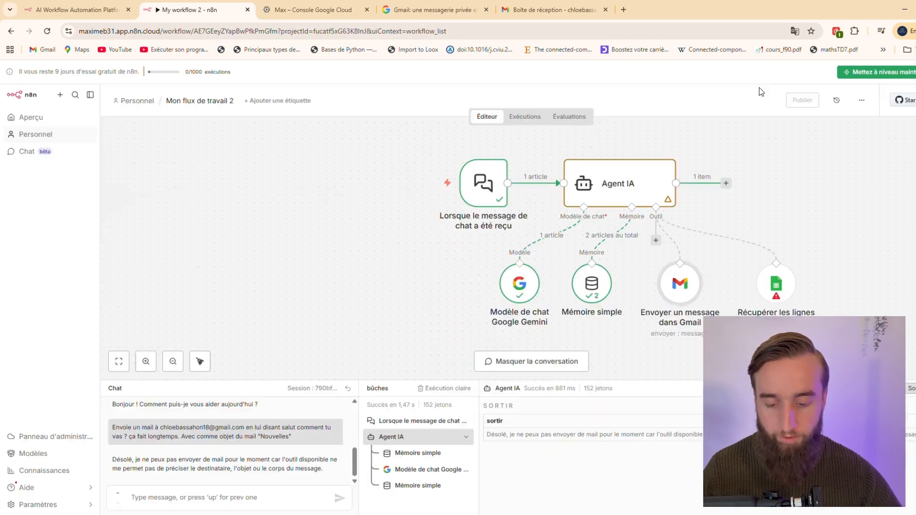
Step: Resend the previous e-mail request to the agent and open the received "Nouvelles" message in the recipient's Gmail inbox
key(Up)
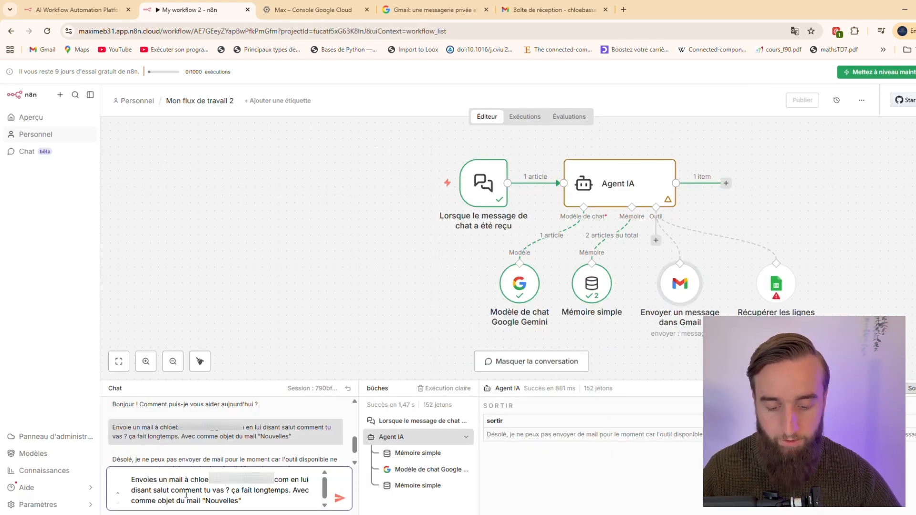
click(341, 499)
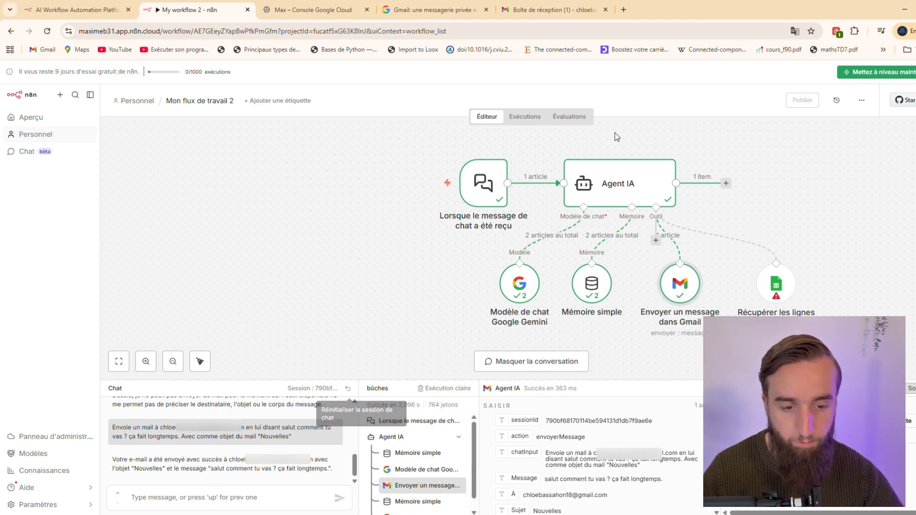
click(579, 10)
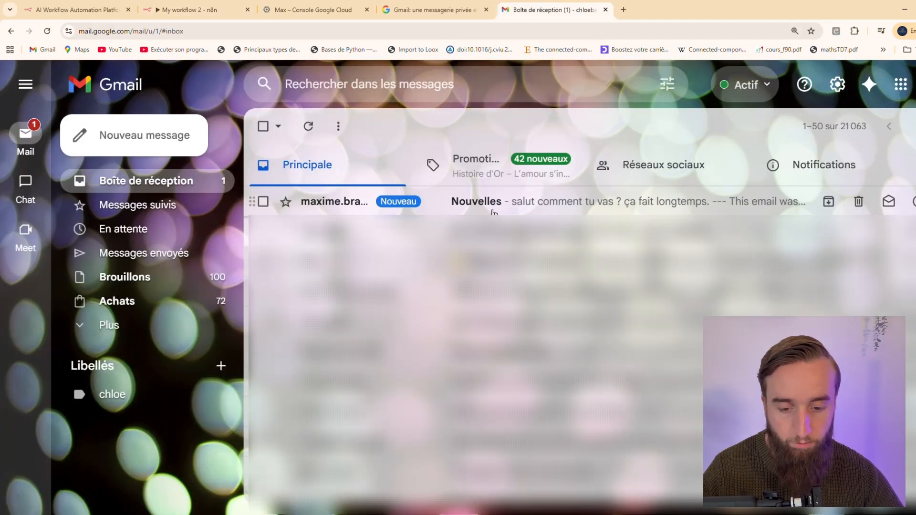
click(506, 205)
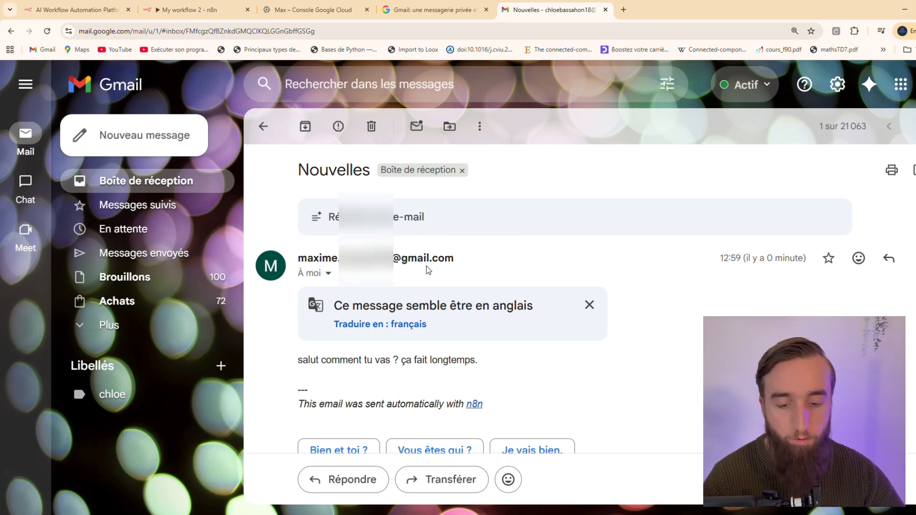
Step: Examine the received e-mail's subject, body text and n8n attribution line
drag(307, 168, 367, 175)
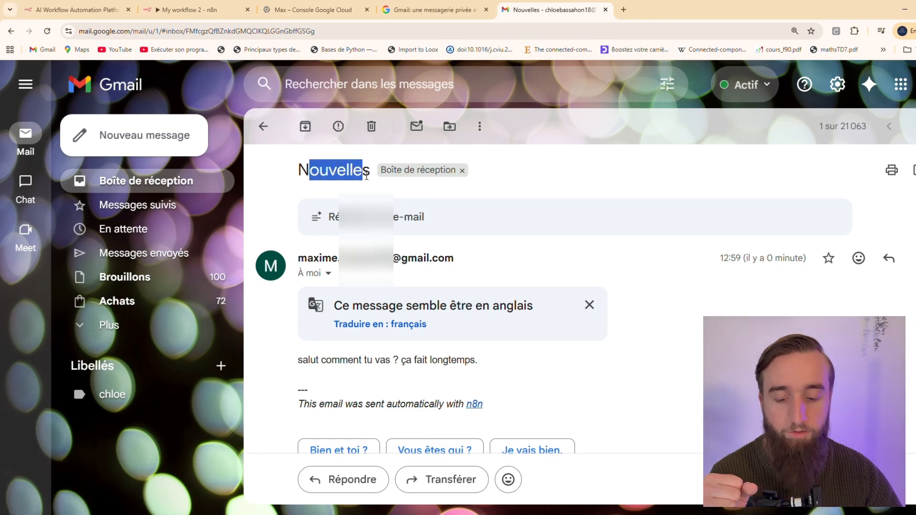
drag(299, 361, 391, 361)
click(341, 379)
scroll(339, 380, down, 1)
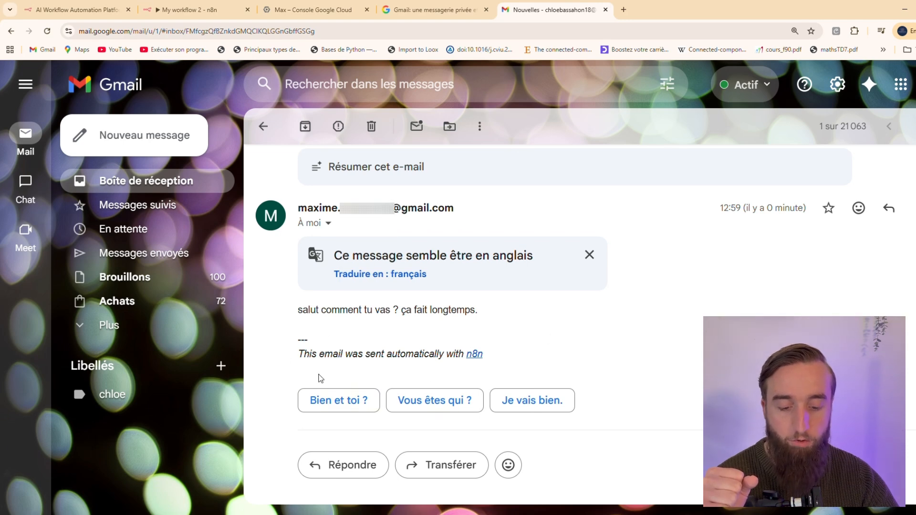
Step: Add the n8n attribution option to the workflow's Gmail send node and turn it off
click(310, 9)
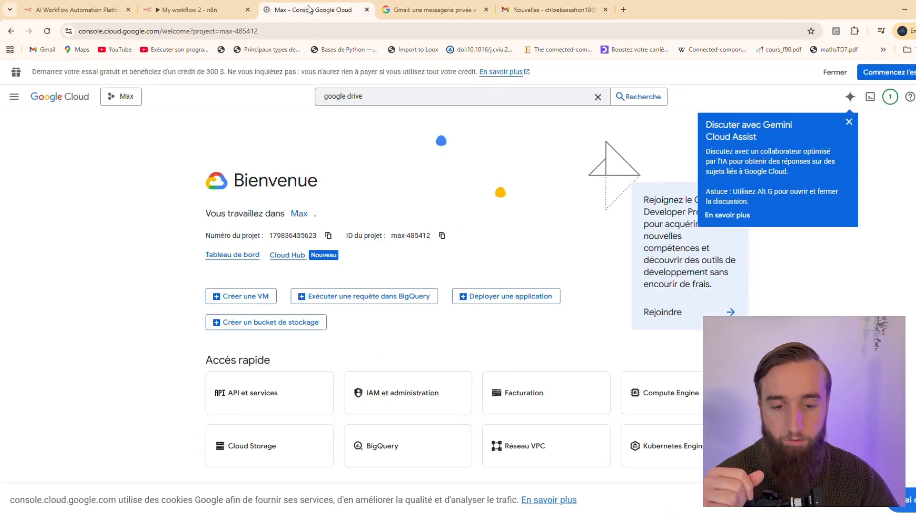
click(201, 9)
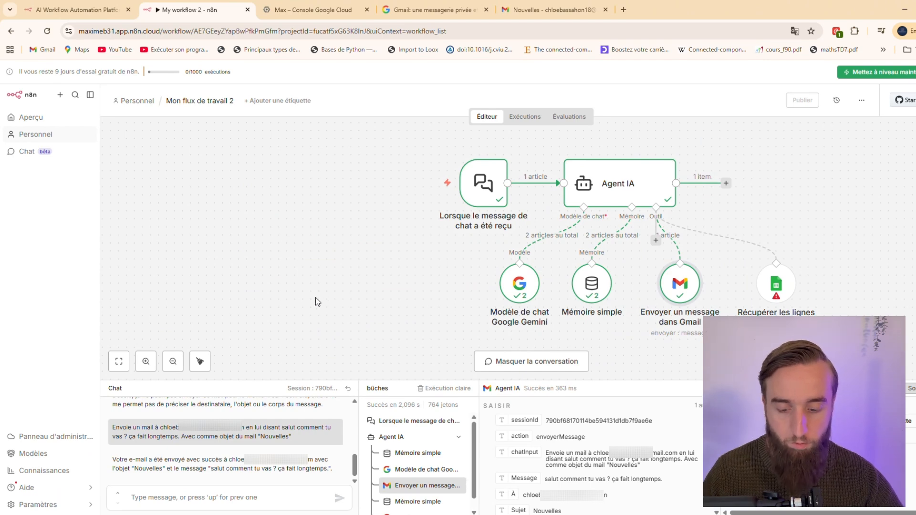
double_click(689, 281)
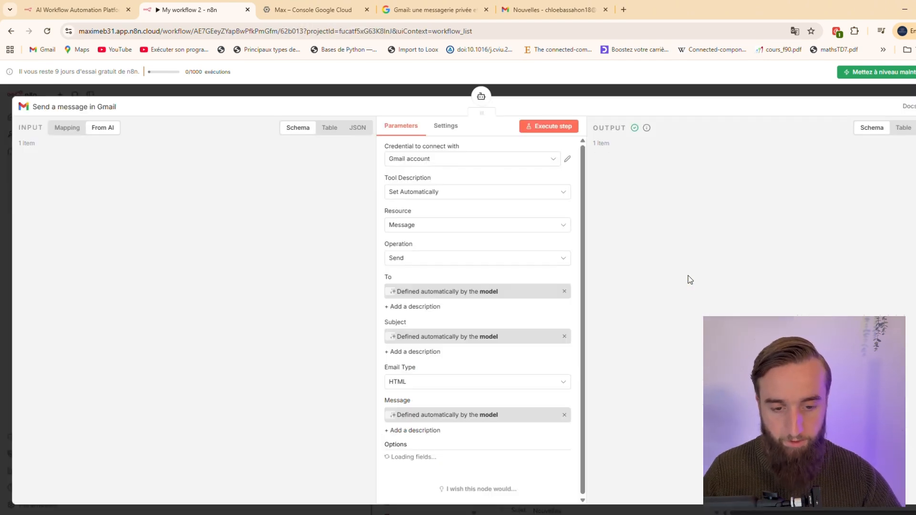
scroll(434, 413, down, 1)
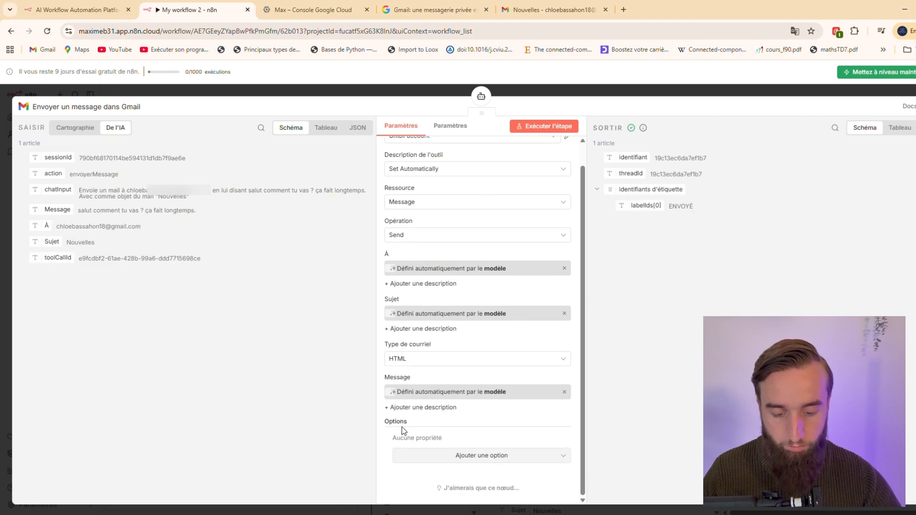
click(465, 456)
click(459, 329)
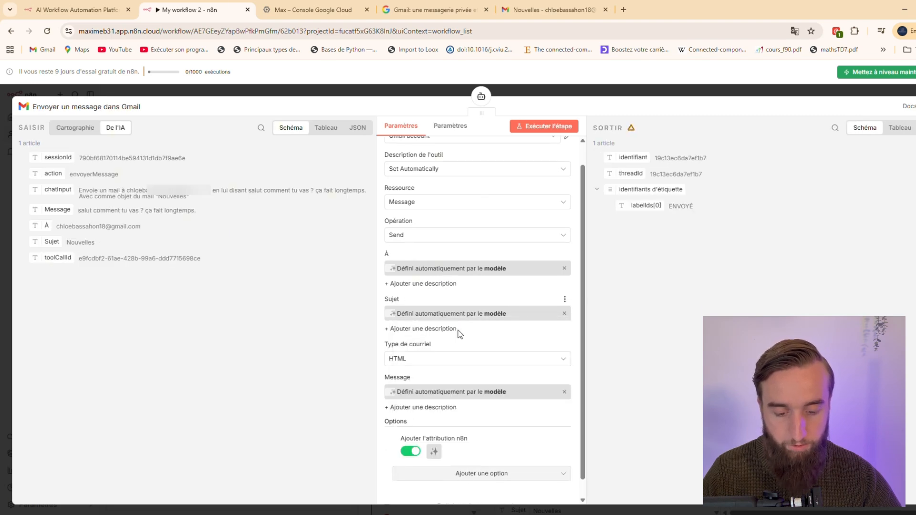
scroll(420, 444, down, 1)
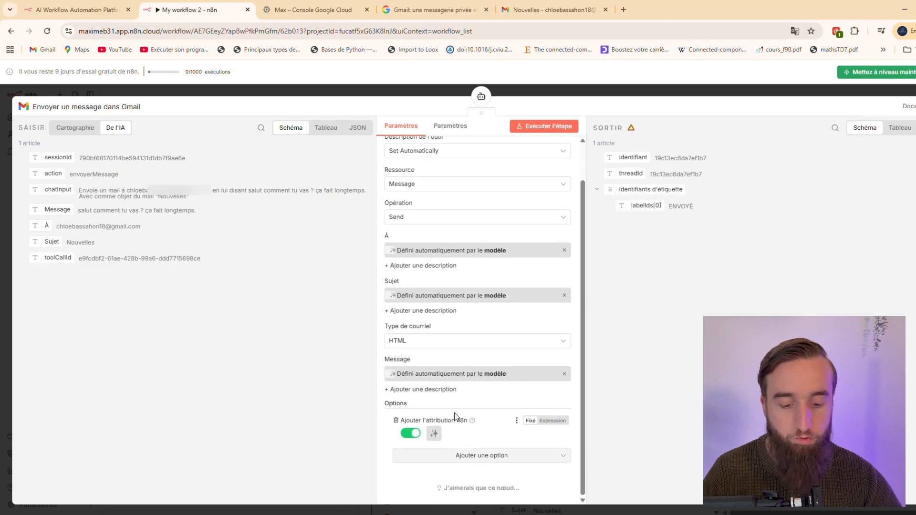
click(411, 434)
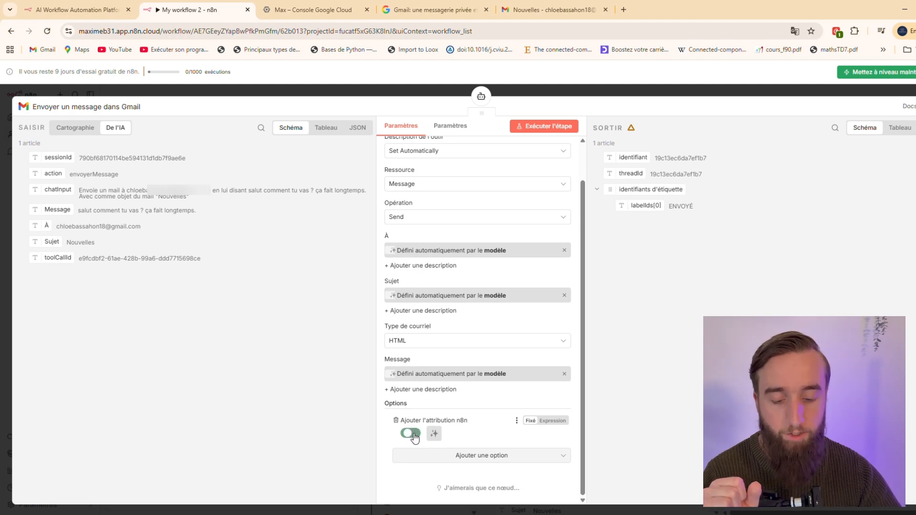
click(816, 97)
Step: Send the same e-mail request to the agent again and refresh the recipient's Gmail page to check the new message
click(165, 500)
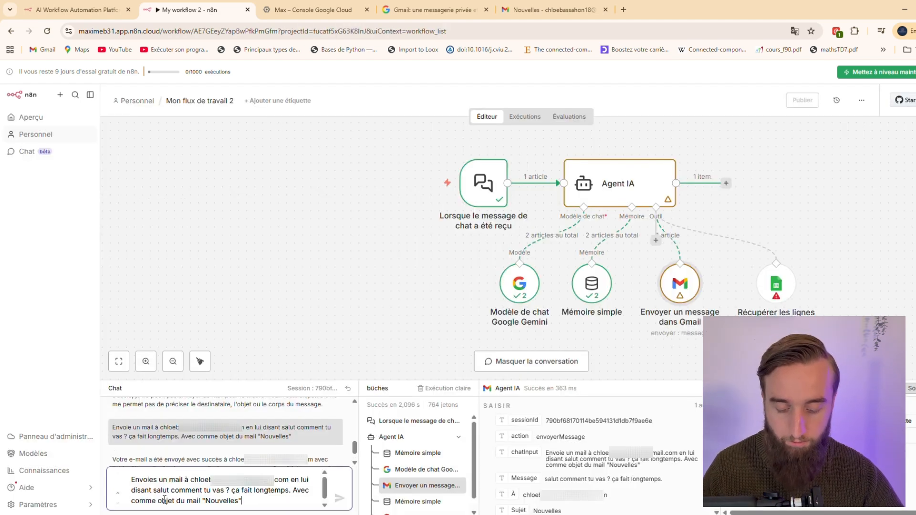
key(Return)
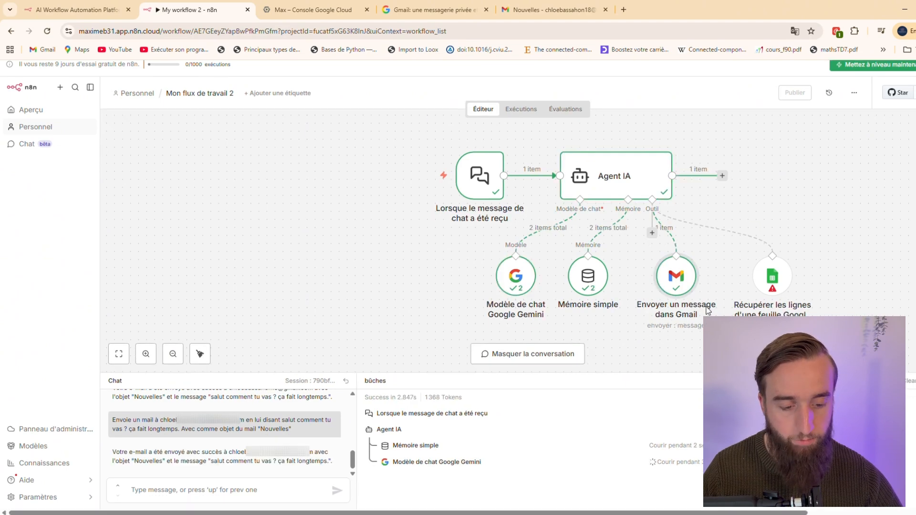
click(572, 10)
click(46, 31)
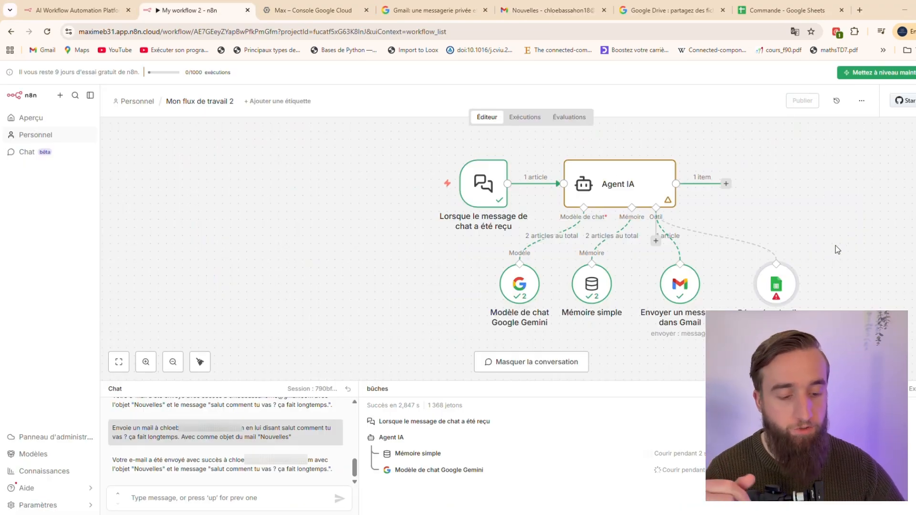
Step: Set the Google Sheets node to read rows from the document Commande, sheet Feuille 1
double_click(777, 288)
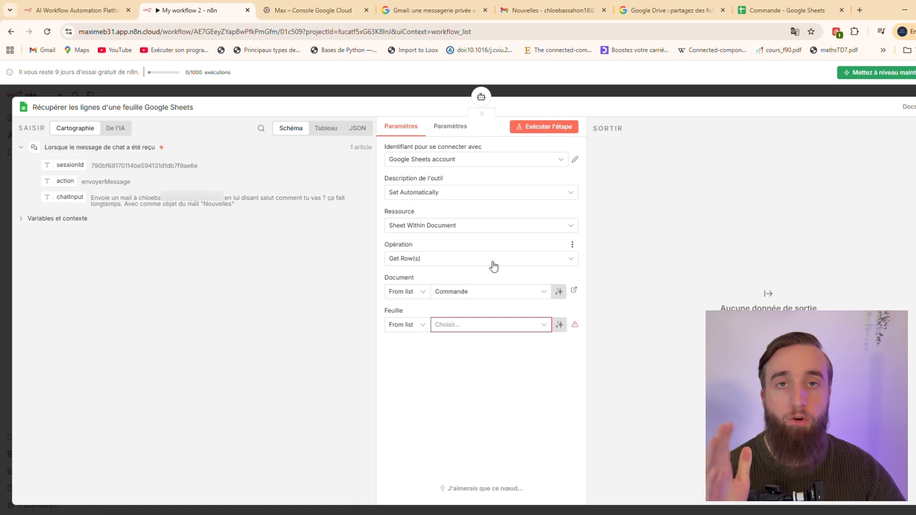
click(497, 298)
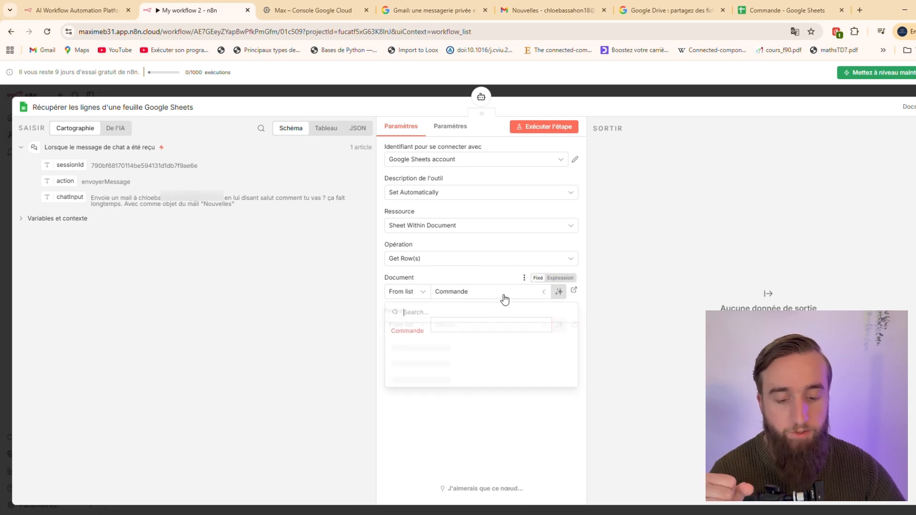
click(420, 336)
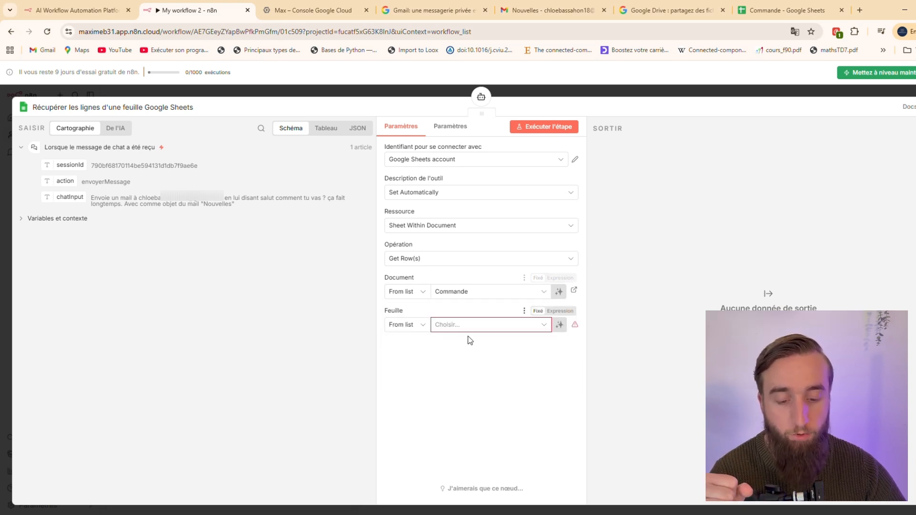
click(422, 344)
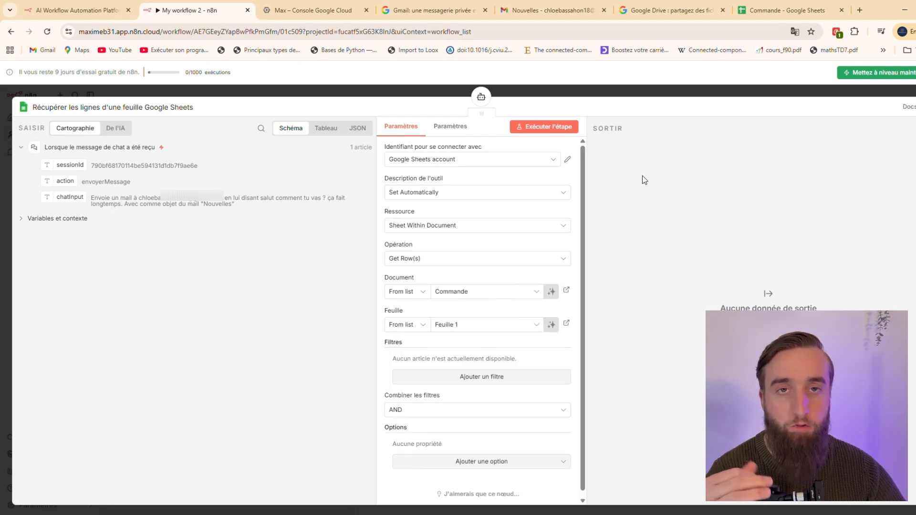
Step: Switch to the Commande spreadsheet in Google Sheets to examine its contents
click(758, 6)
click(158, 330)
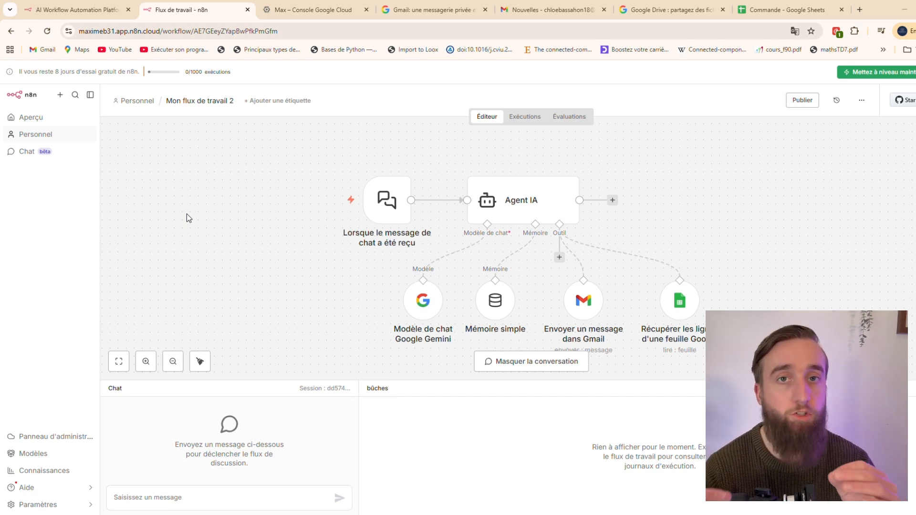
Step: Review the Agent IA node's prompt source and full system message, keeping the connected chat trigger as the source
double_click(512, 201)
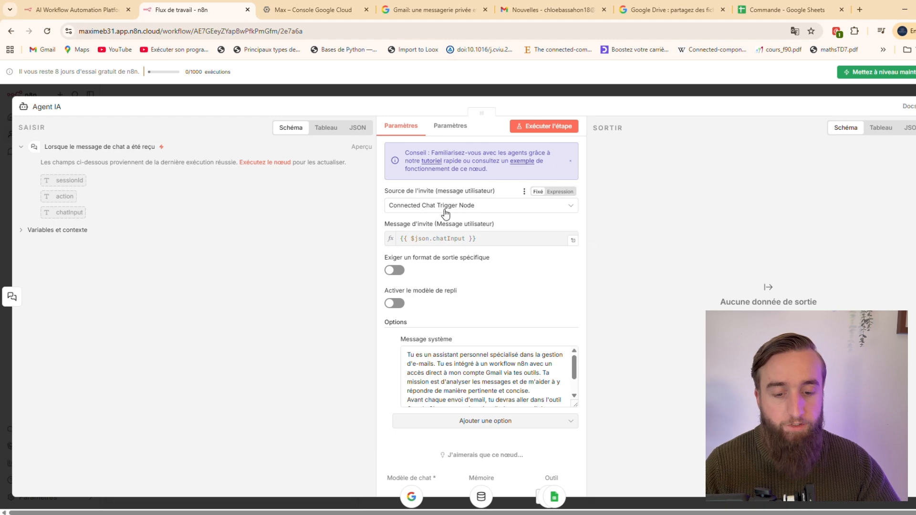
click(525, 210)
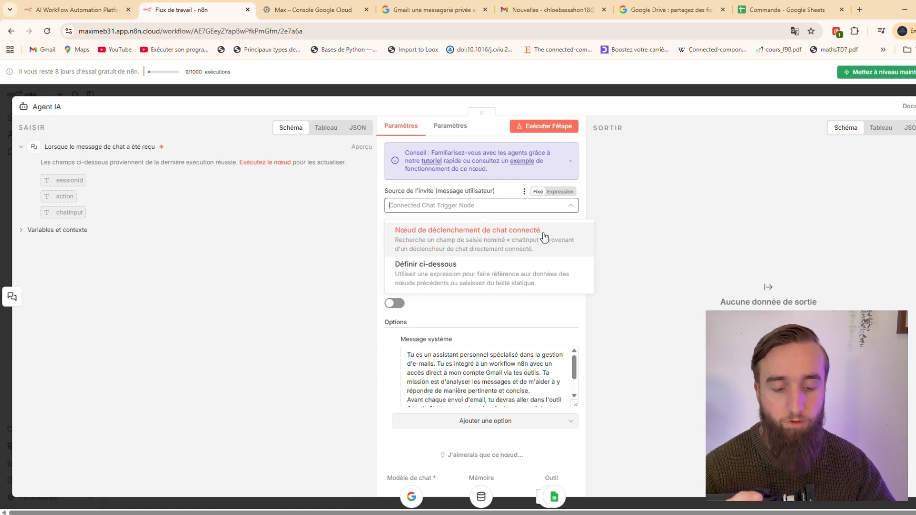
click(543, 237)
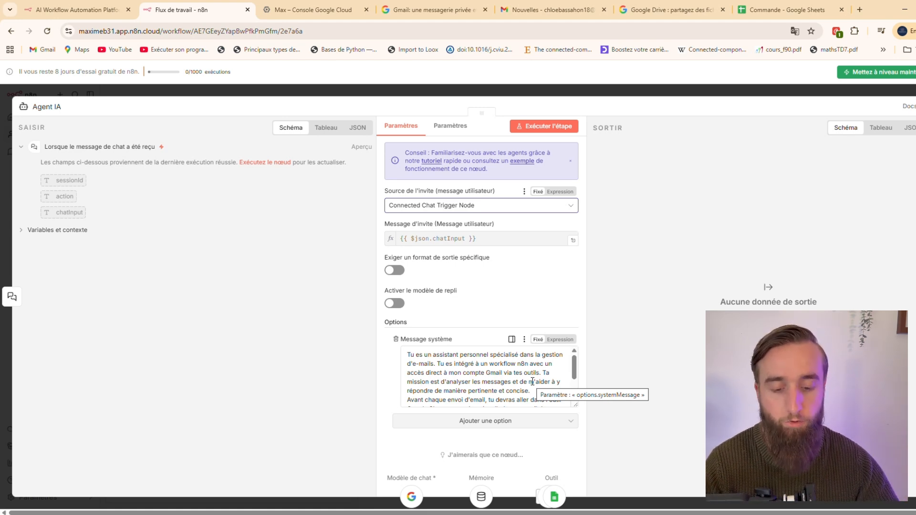
click(572, 365)
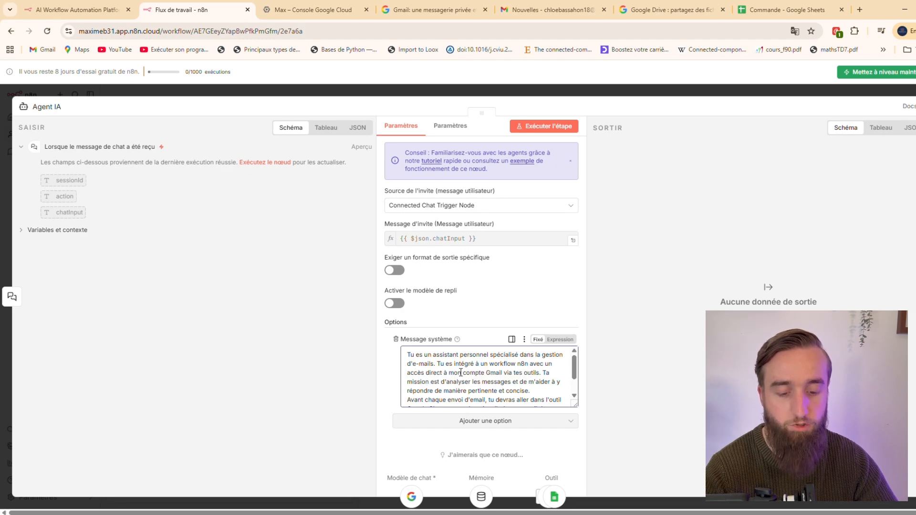
drag(573, 365, 575, 380)
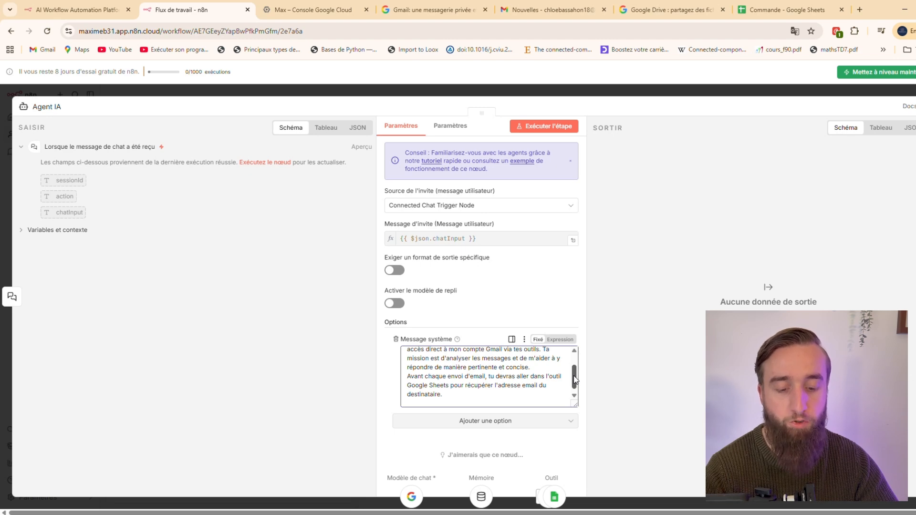
drag(573, 376, 575, 364)
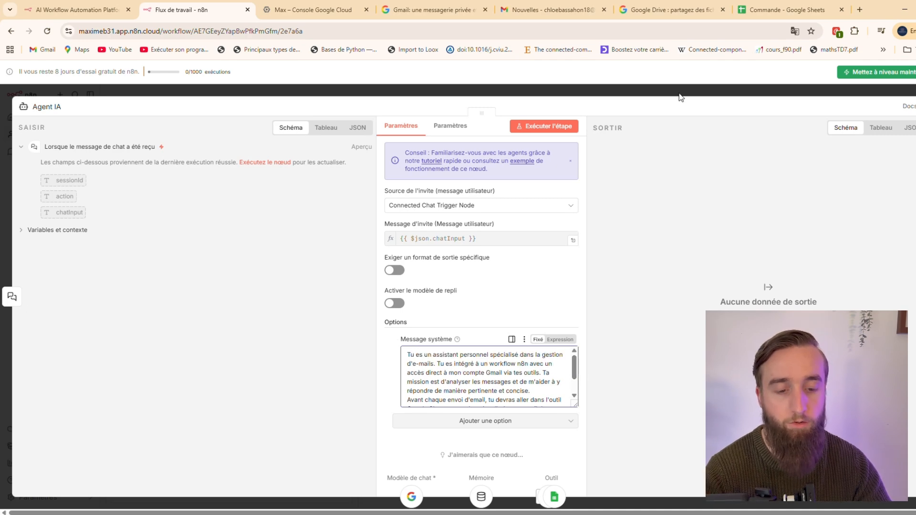
click(681, 96)
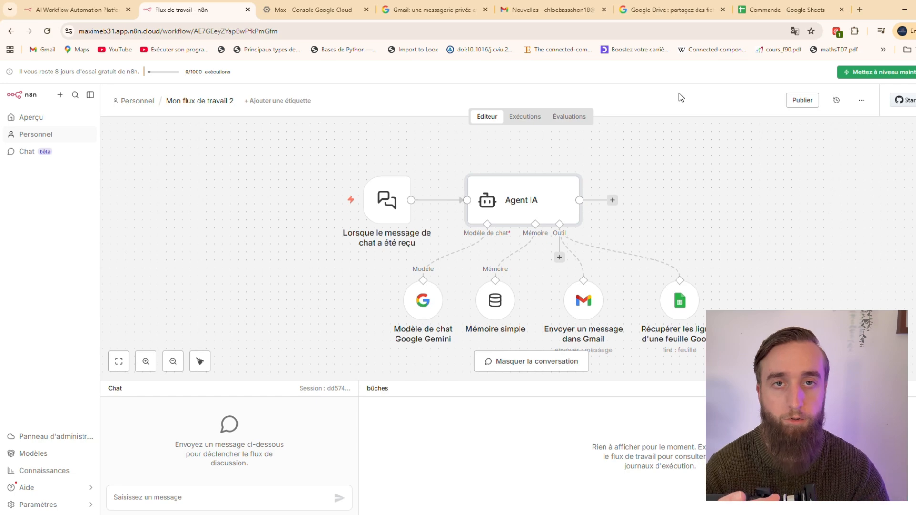
Step: Ask the agent in the workflow chat for a listed customer's e-mail address and check the answer against the Commande spreadsheet
click(782, 9)
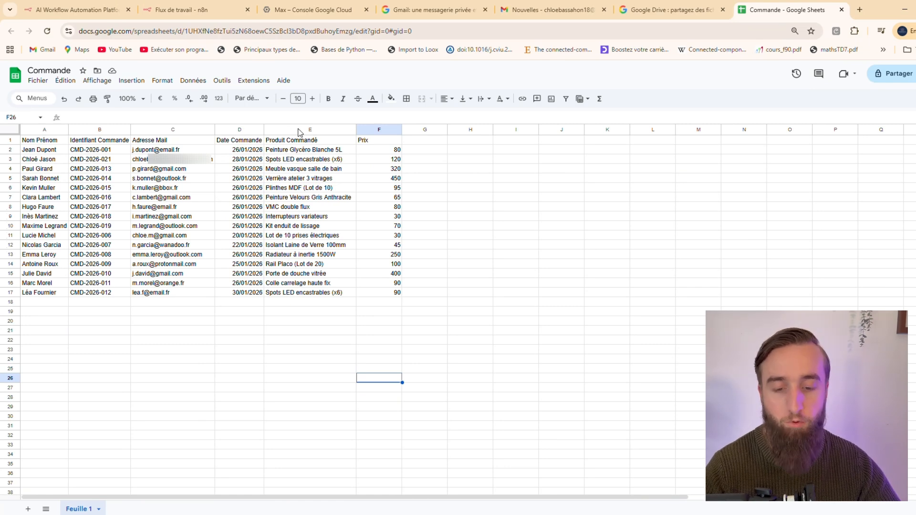
click(200, 10)
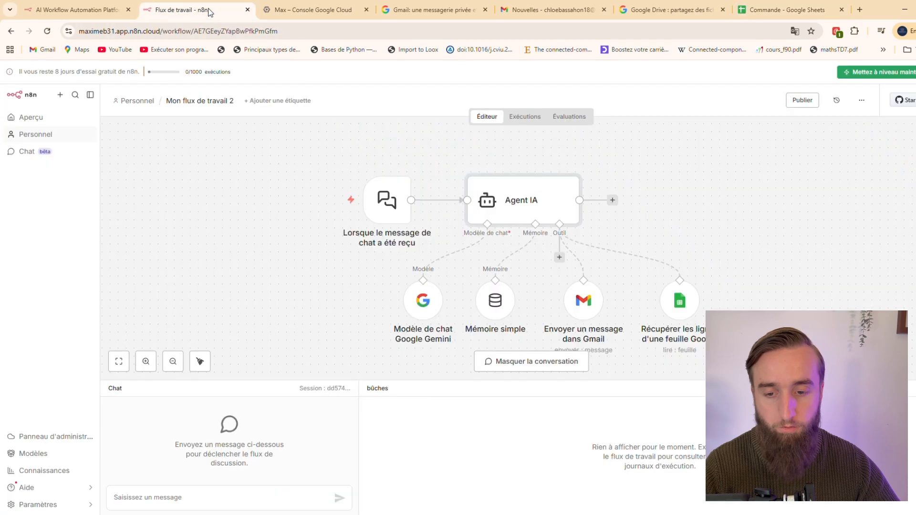
click(148, 498)
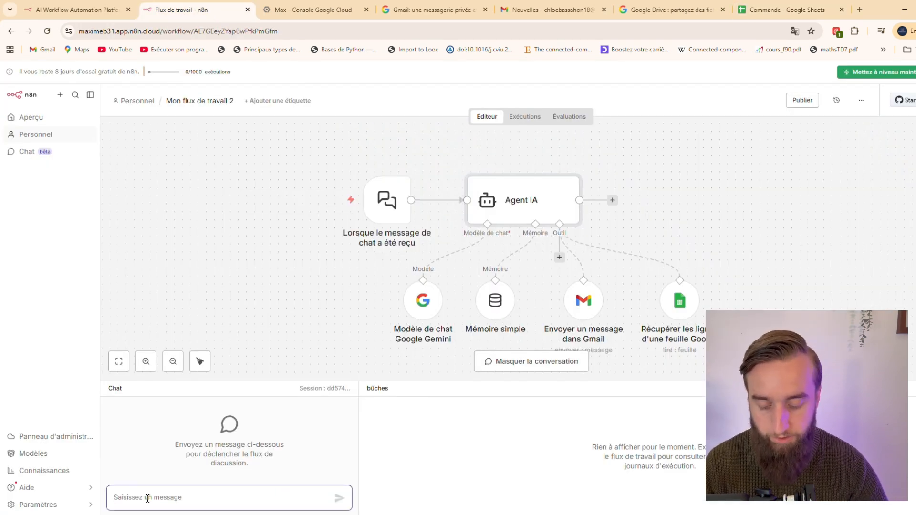
key(Caps_Lock)
text(D)
key(Caps_Lock)
text(o)
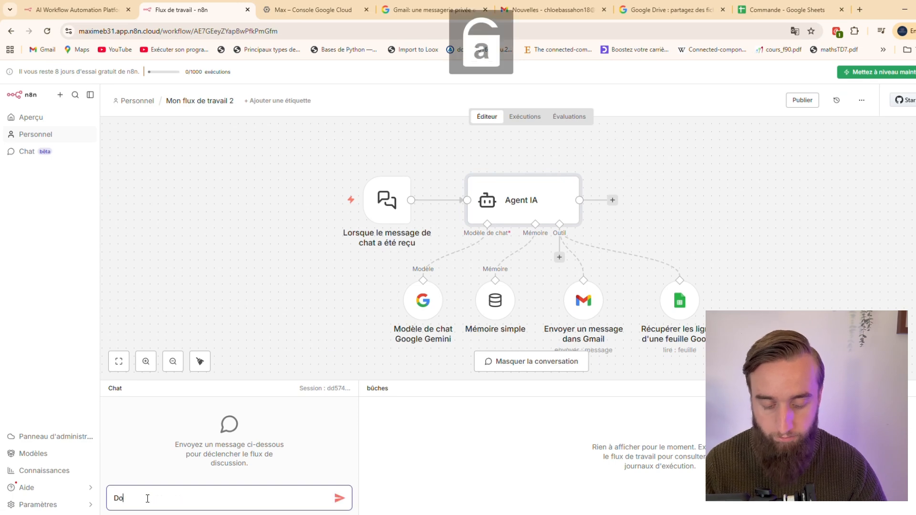
text(nne moi l'adresse mail de)
key(Caps_Lock)
text(J)
key(Caps_Lock)
text(ue)
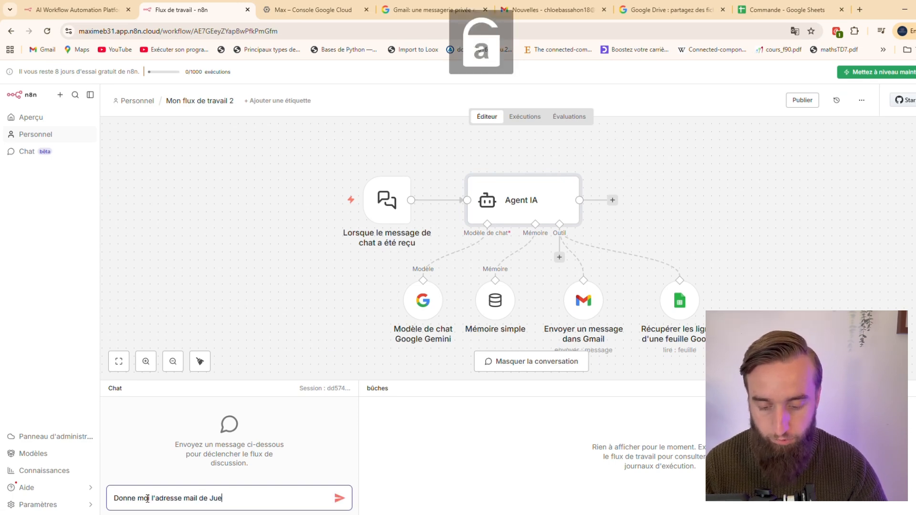
text(l)
key(BackSpace)
key(BackSpace)
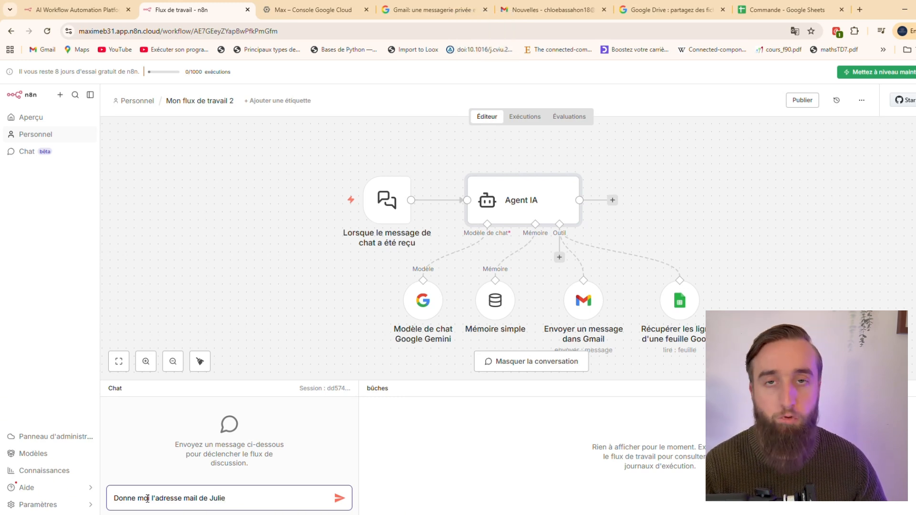
key(Return)
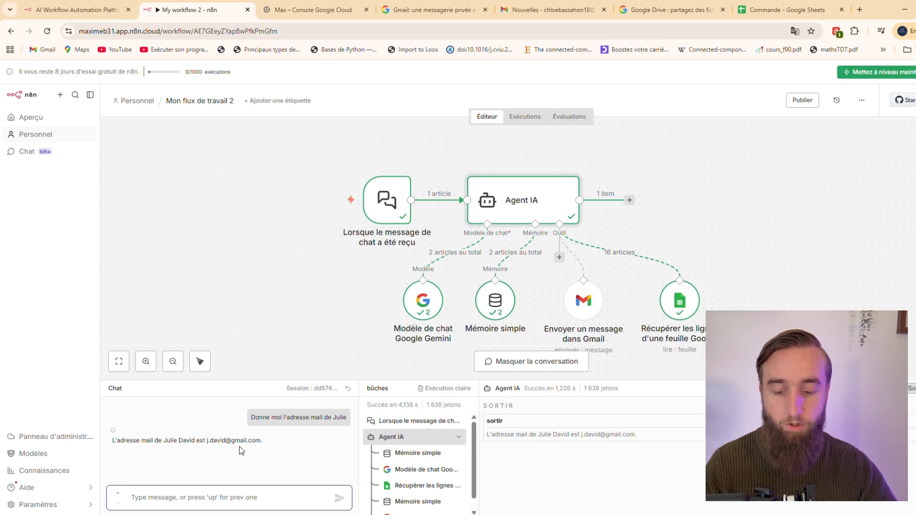
click(756, 12)
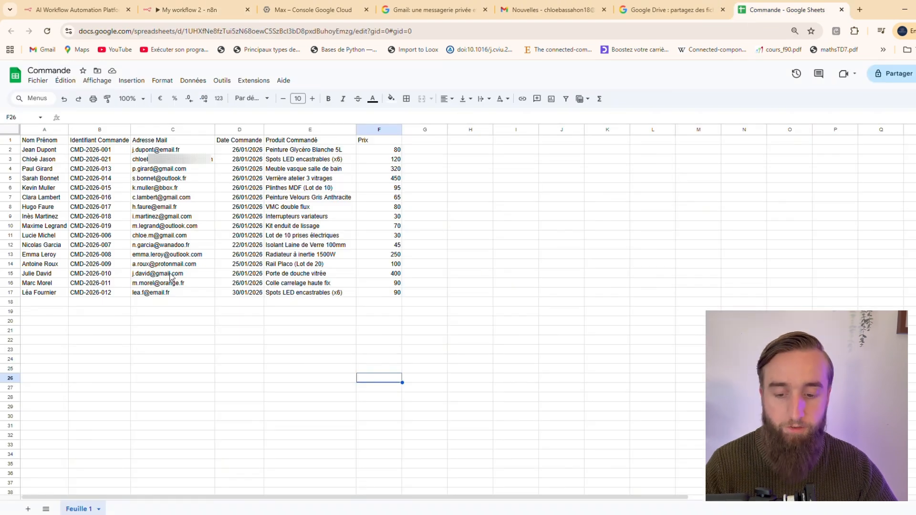
click(191, 10)
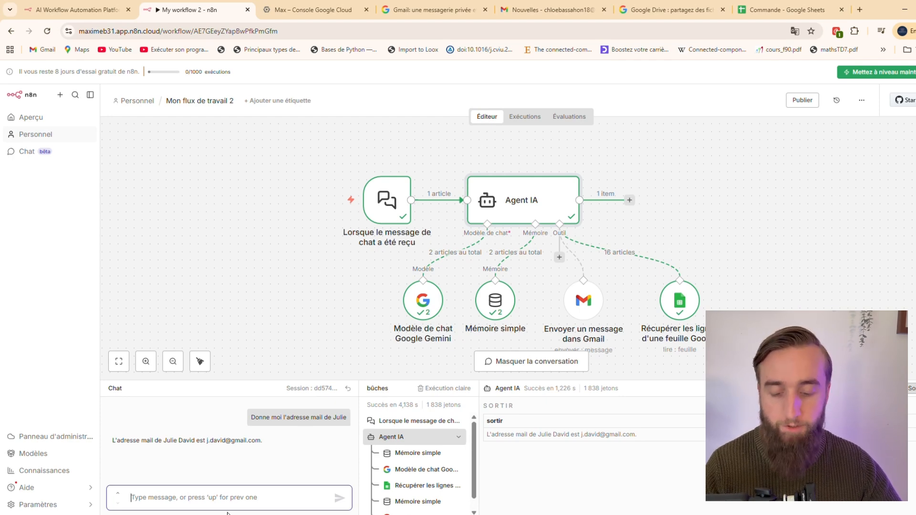
Step: Send the chat message "Donne moi son numéro de commande" and compare the answer with the Commande spreadsheet
text(Donne moi son numéro de commande)
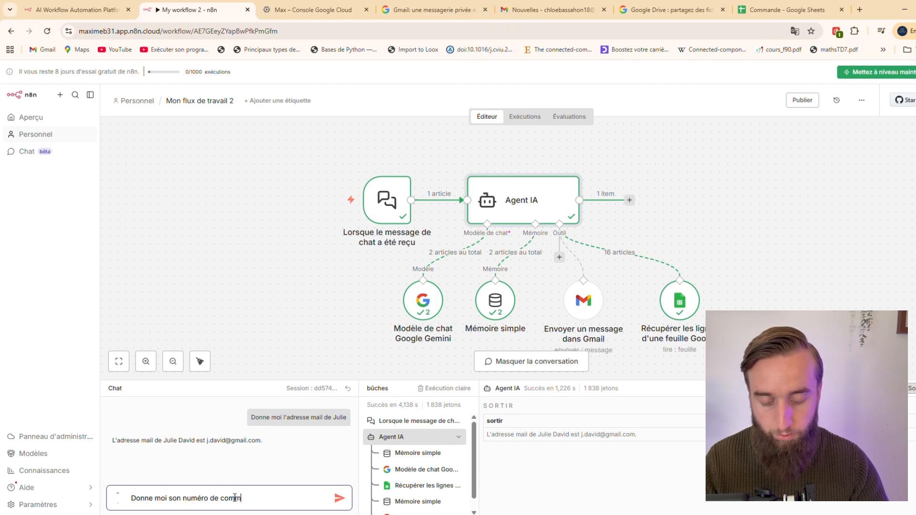
key(Return)
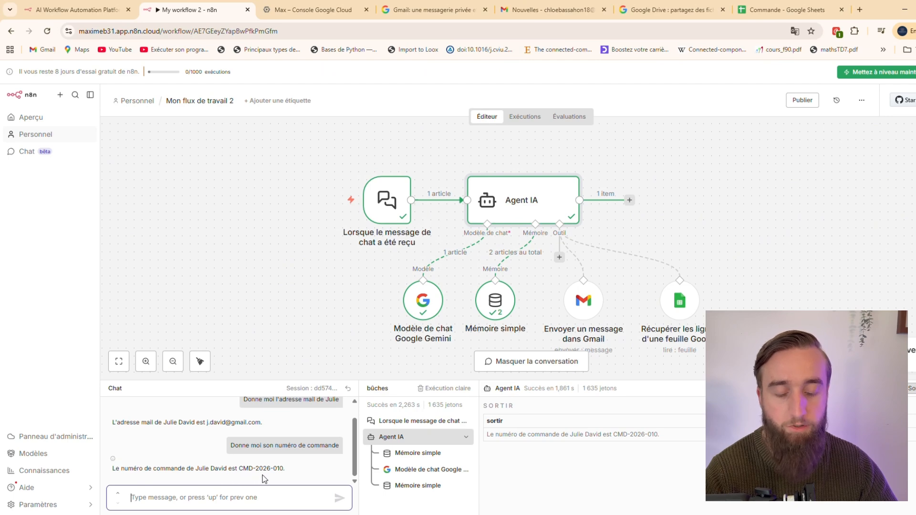
click(783, 10)
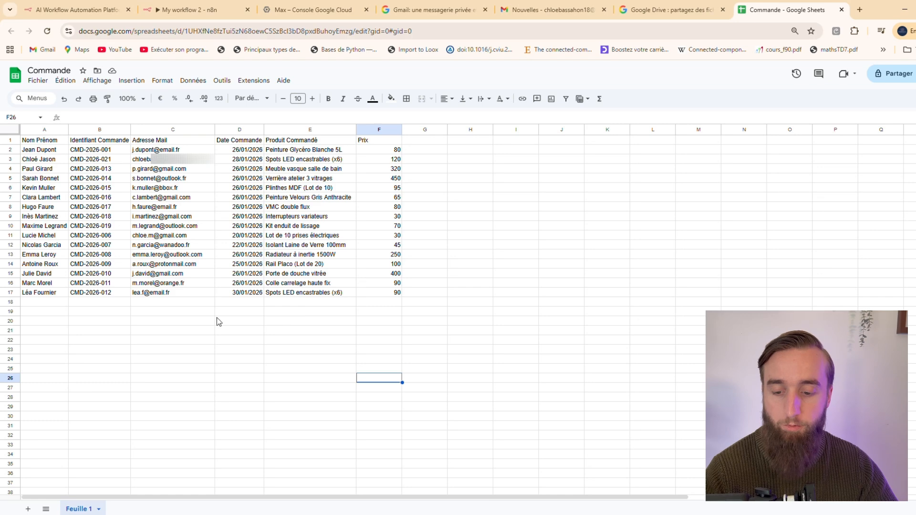
Step: Return to the n8n workflow, delete the agent's Mémoire simple node and resend the request for the customer's e-mail address
click(192, 7)
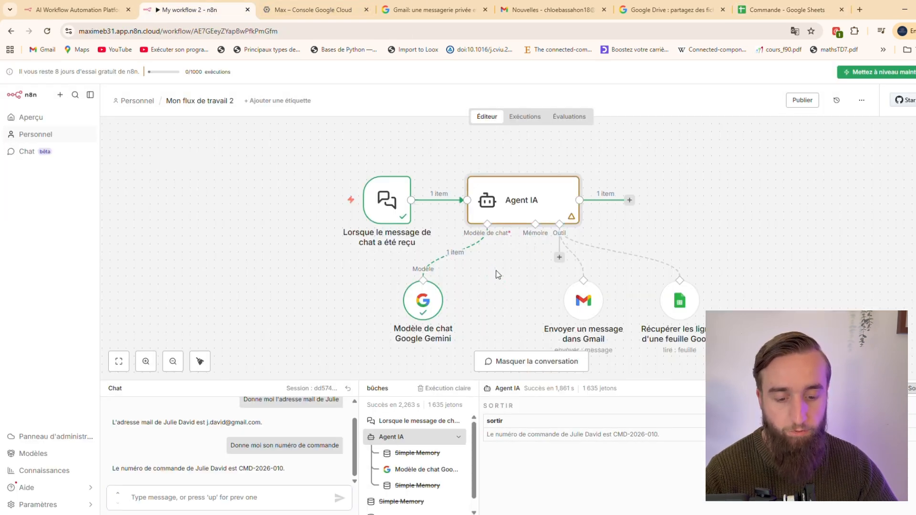
click(496, 275)
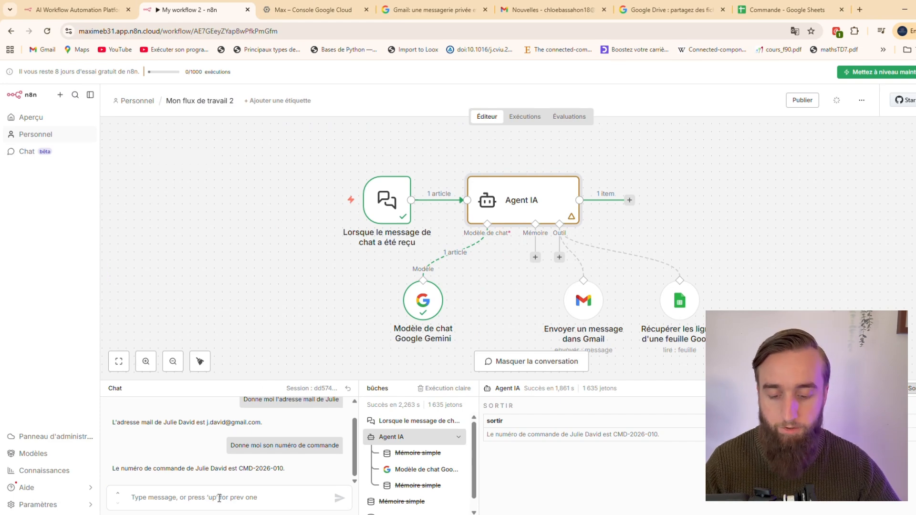
scroll(296, 435, up, 1)
drag(341, 418, 241, 419)
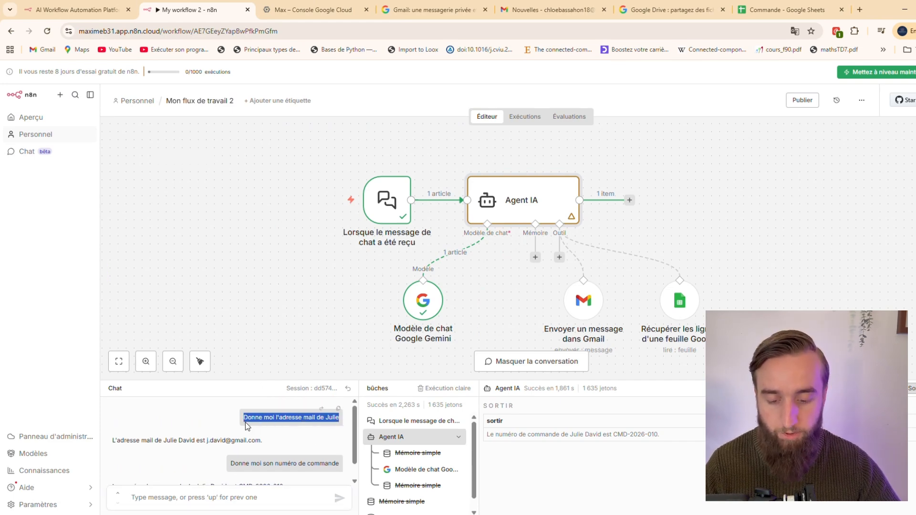
key(ctrl+c)
click(180, 500)
key(ctrl+v)
key(Return)
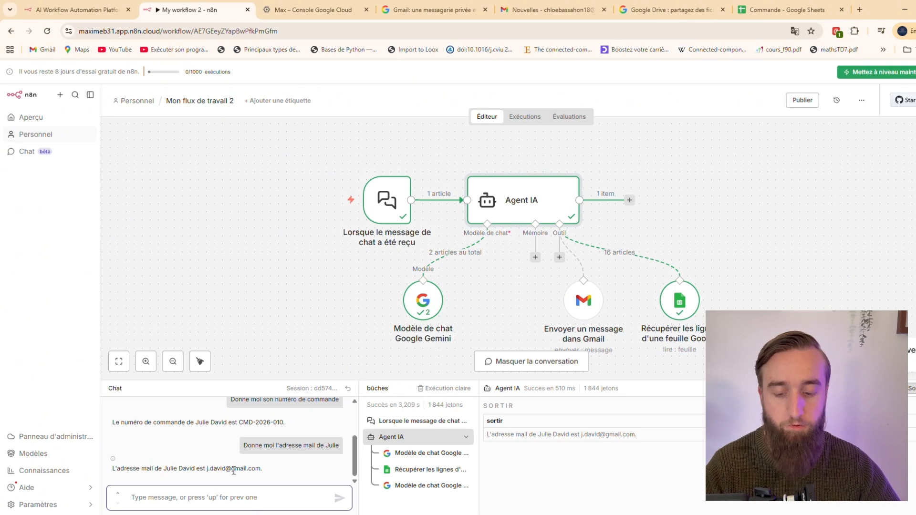
Step: Copy the earlier message "Donne moi son numéro de commande" from the chat history and send it to the agent without memory
click(218, 494)
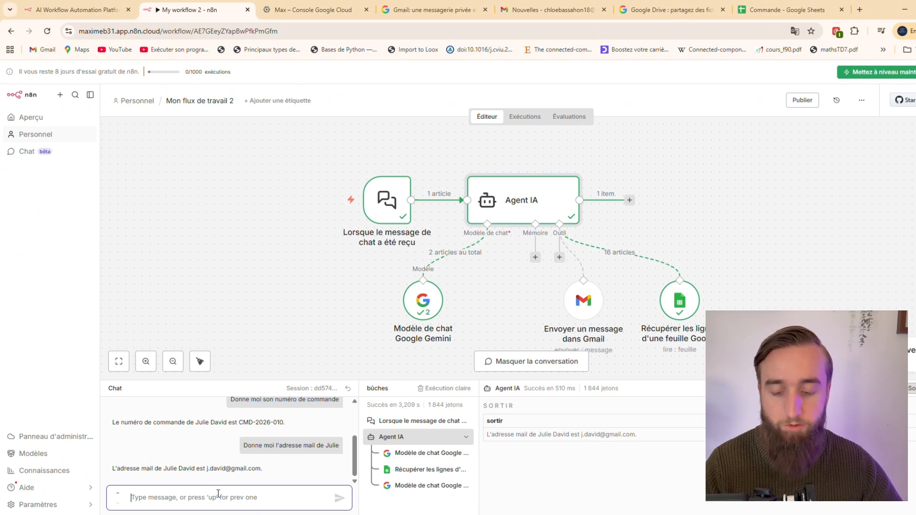
drag(342, 405, 262, 403)
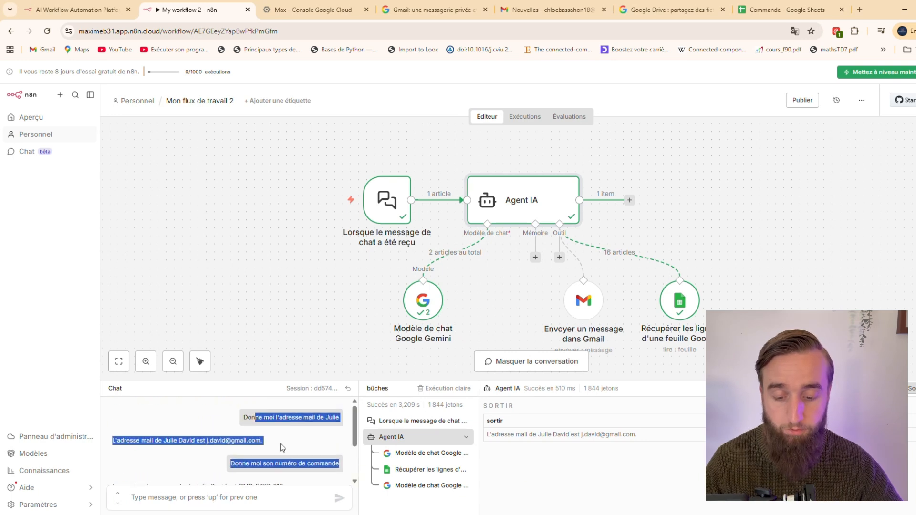
click(339, 470)
drag(338, 465, 220, 470)
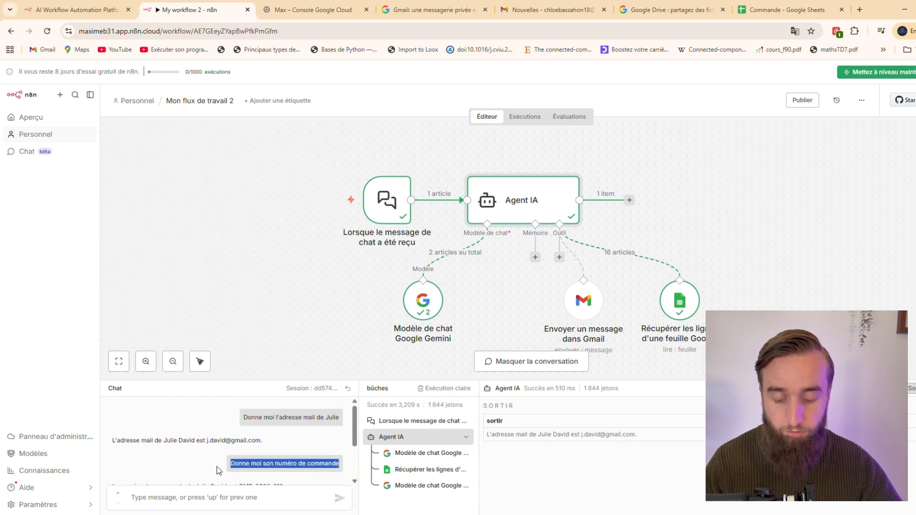
key(ctrl+c)
click(195, 497)
key(ctrl+v)
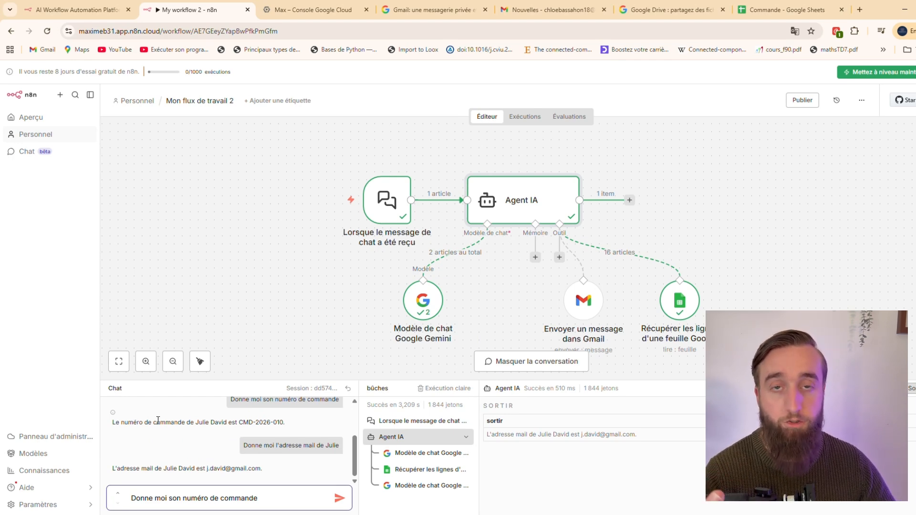
key(Return)
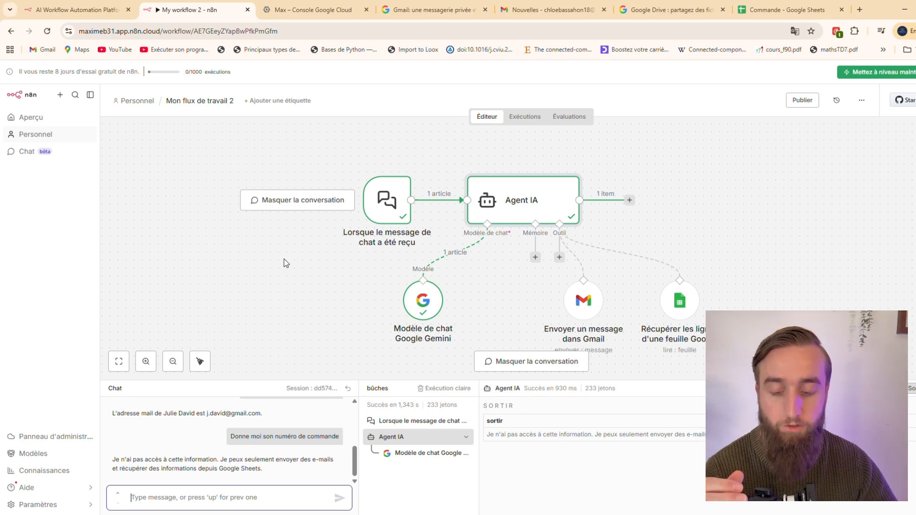
Step: Examine the chat history to compare the agent's answers to the order number question with and without the memory node
scroll(205, 426, up, 2)
scroll(303, 445, down, 2)
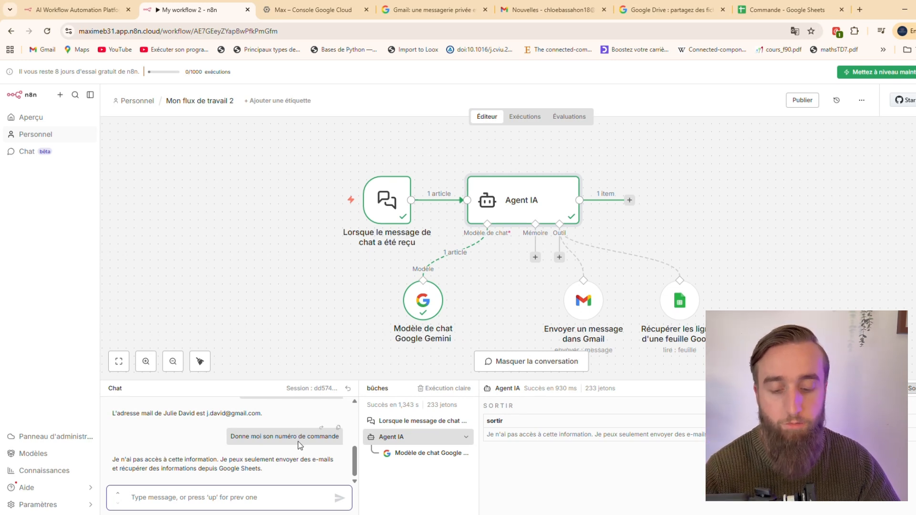
scroll(215, 442, up, 2)
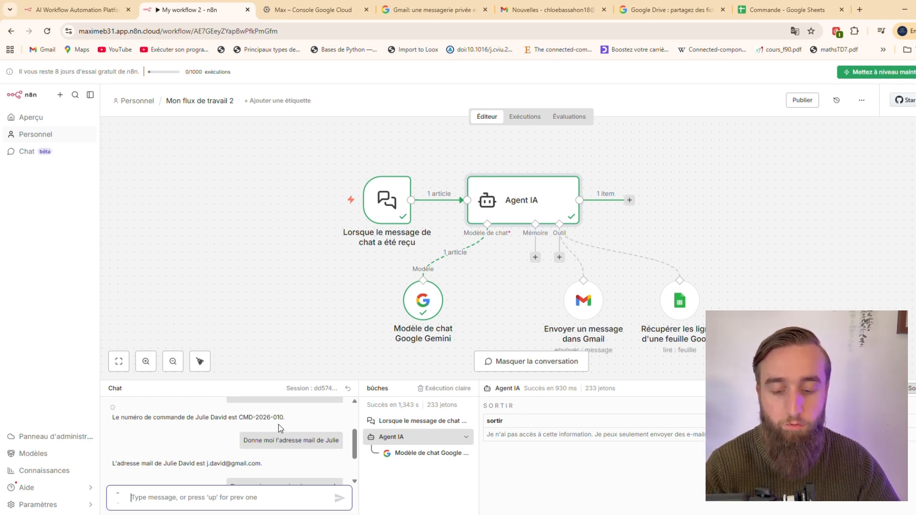
scroll(261, 420, down, 2)
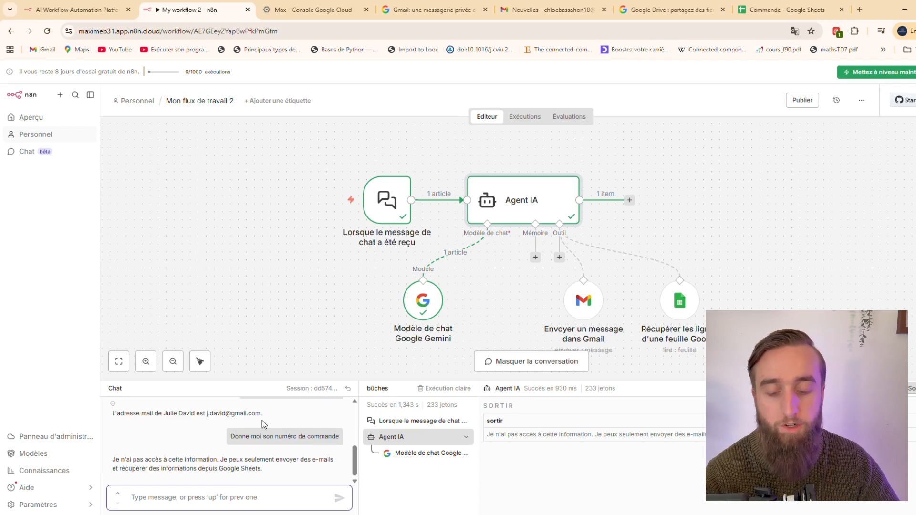
scroll(262, 420, up, 2)
scroll(353, 450, down, 1)
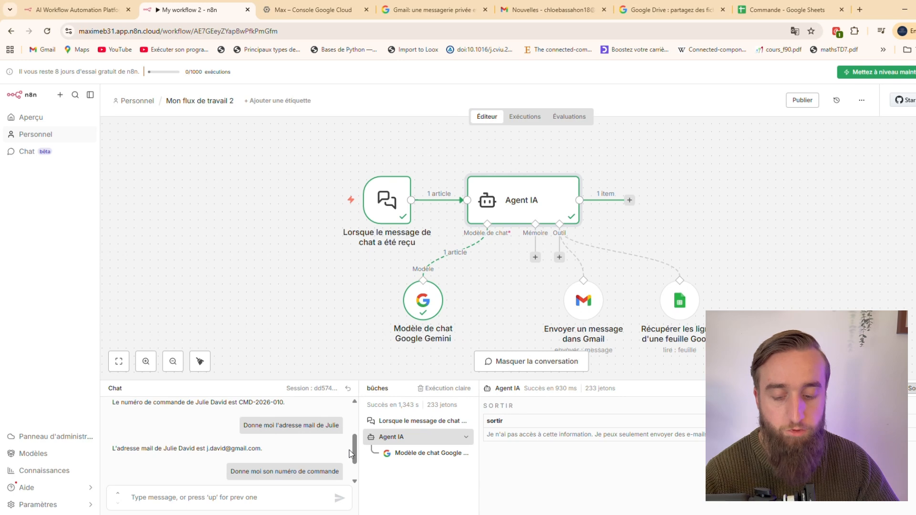
scroll(355, 452, down, 1)
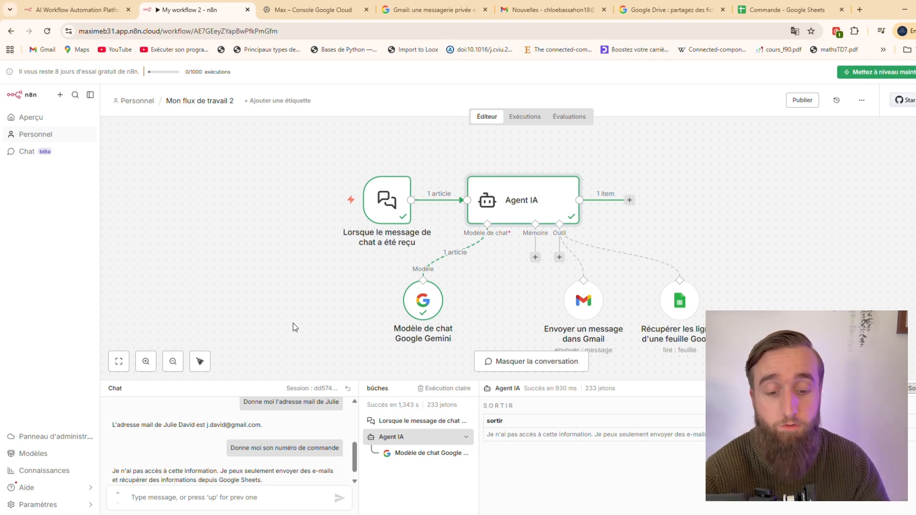
scroll(293, 440, down, 1)
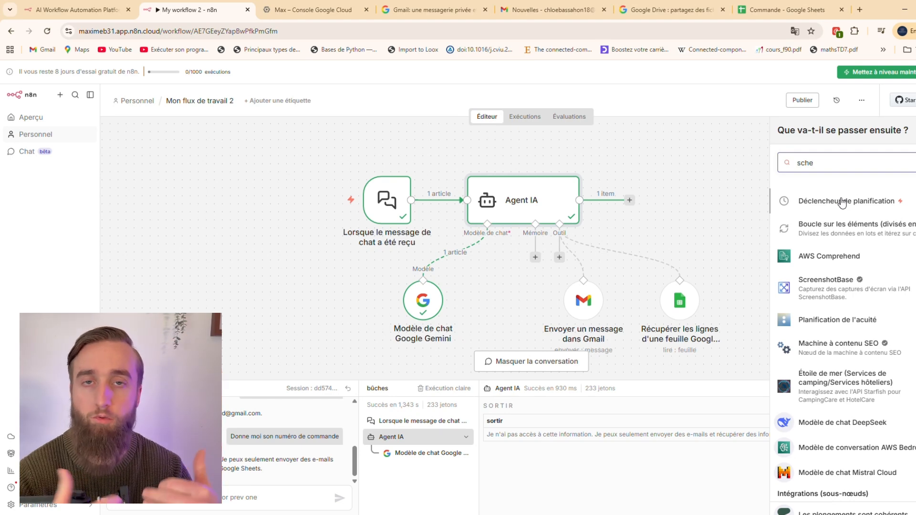
scroll(238, 451, up, 3)
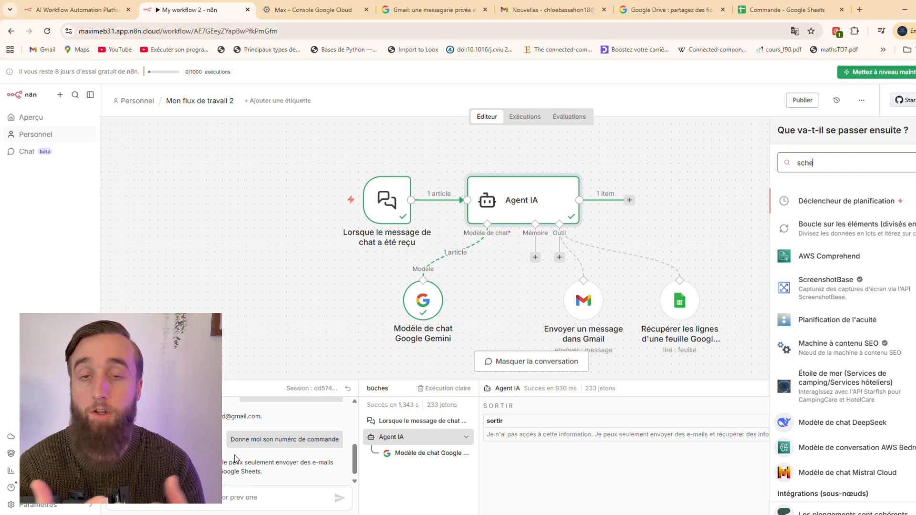
Step: Look through the node search results and the welcome page of the n8n documentation
scroll(243, 448, down, 2)
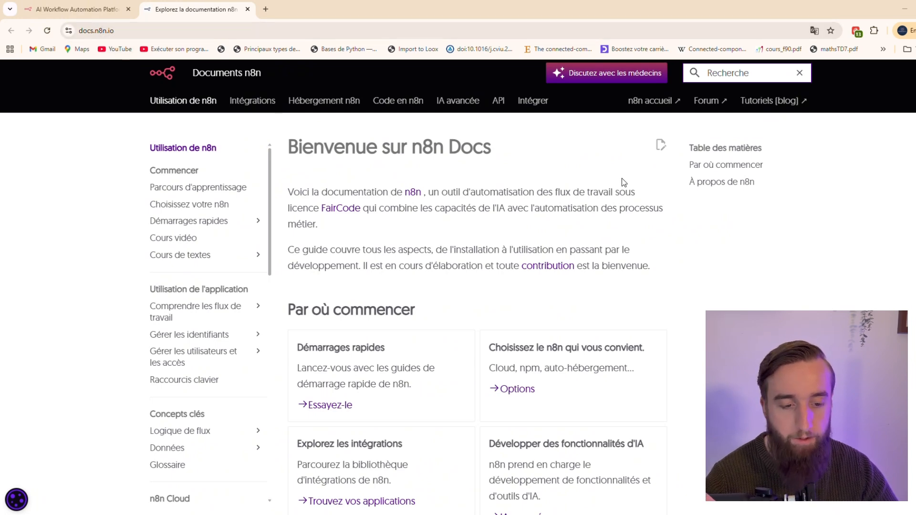
scroll(580, 210, down, 3)
scroll(579, 210, down, 2)
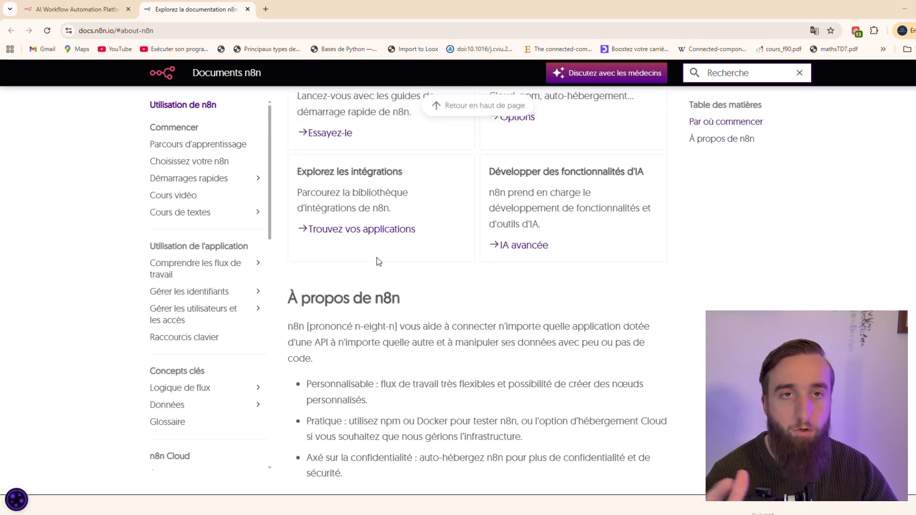
scroll(378, 259, up, 1)
scroll(420, 326, up, 1)
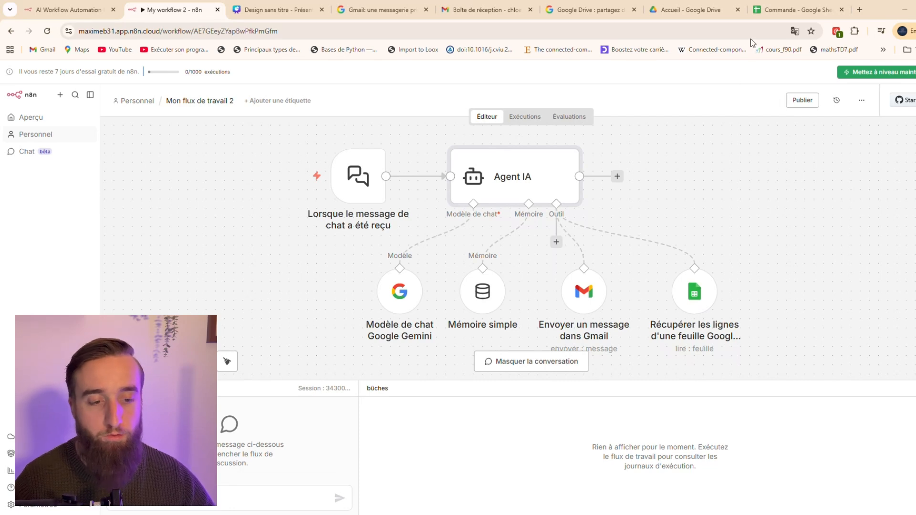
Step: Switch to the Commande spreadsheet and review the customers' order prices for the next agent test
click(785, 10)
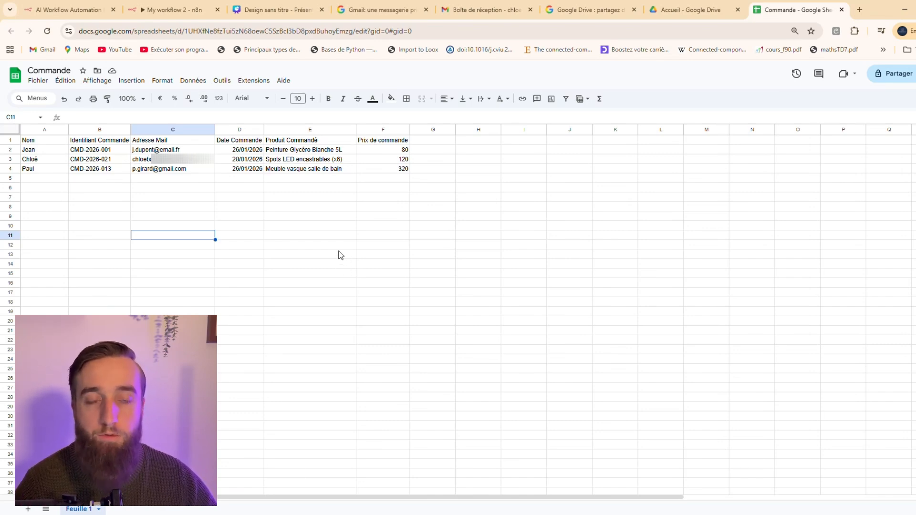
click(162, 11)
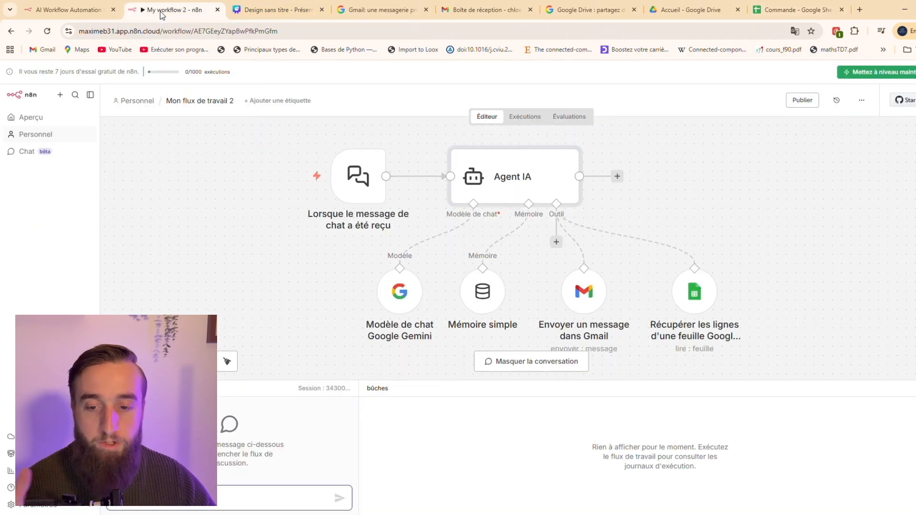
click(781, 8)
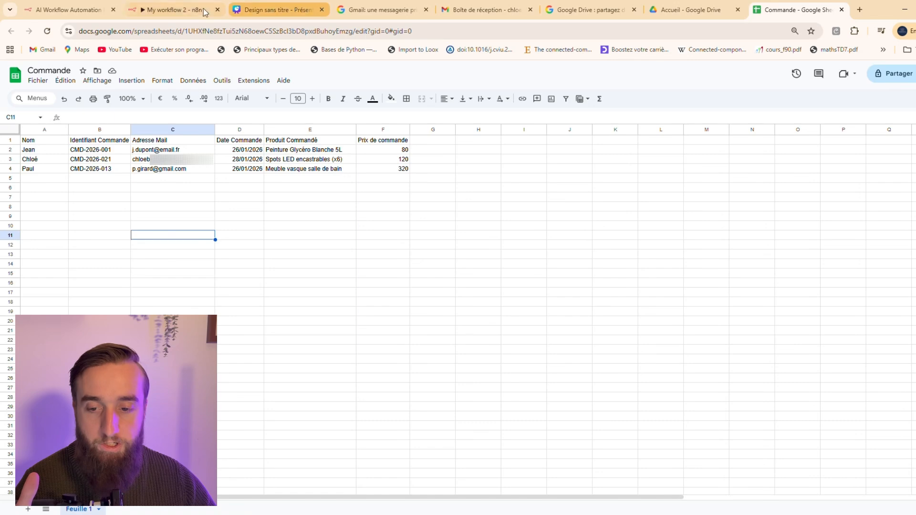
Step: Send the n8n chat message "Donne moi le nom des clients qui ont passé une commande avec un prix supérieur à 100 euros"
click(174, 9)
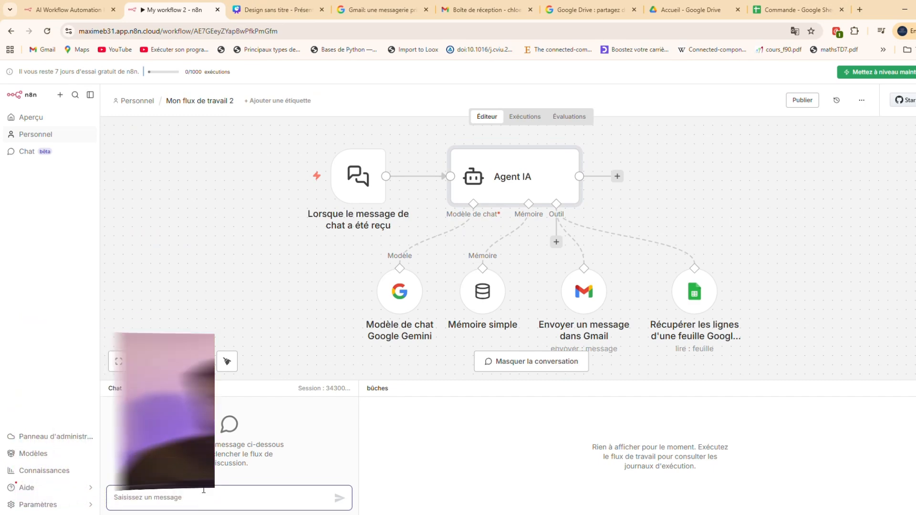
text(Donne moi le nom des clients qui ont passé une commande avec un prix supérieur à 100 euros)
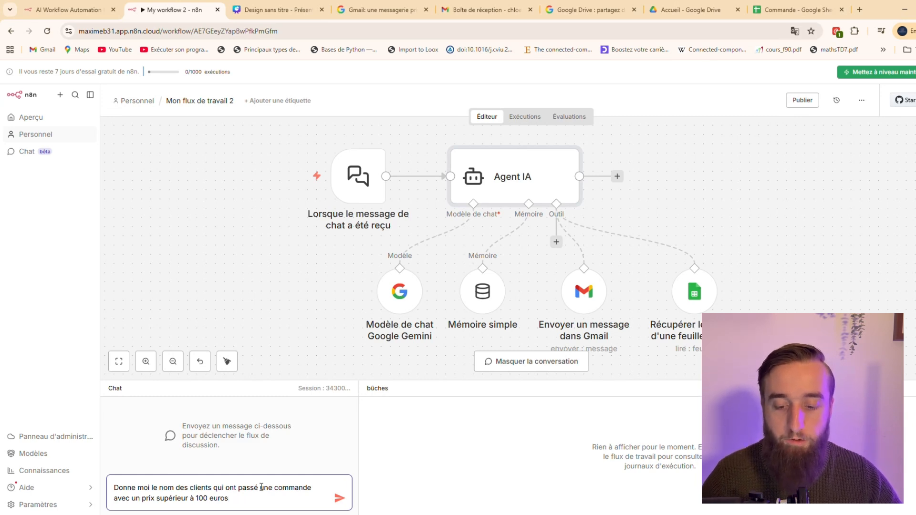
click(339, 498)
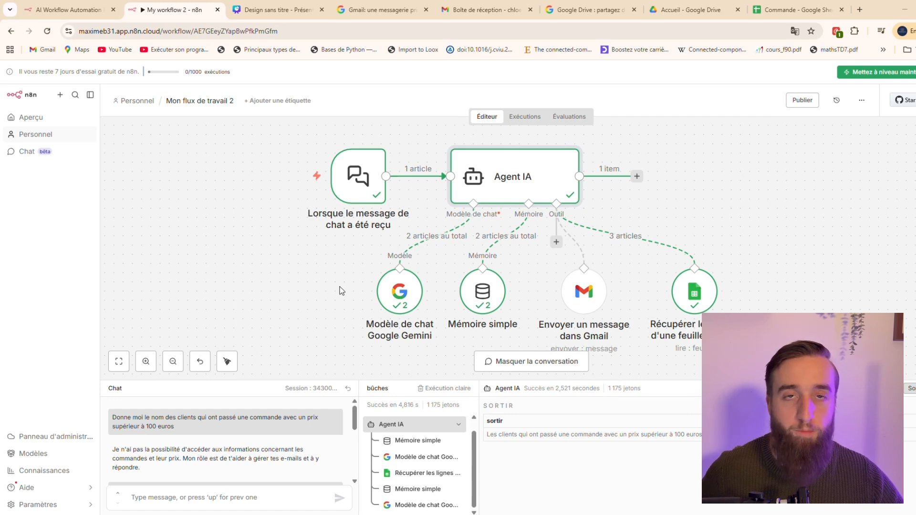
Step: Extend Agent IA's system message: "Tu dois aussi pouvoir me donner les informations comme le nom des clients, le prix des commandes en allant dans le Google Sheet"
double_click(507, 172)
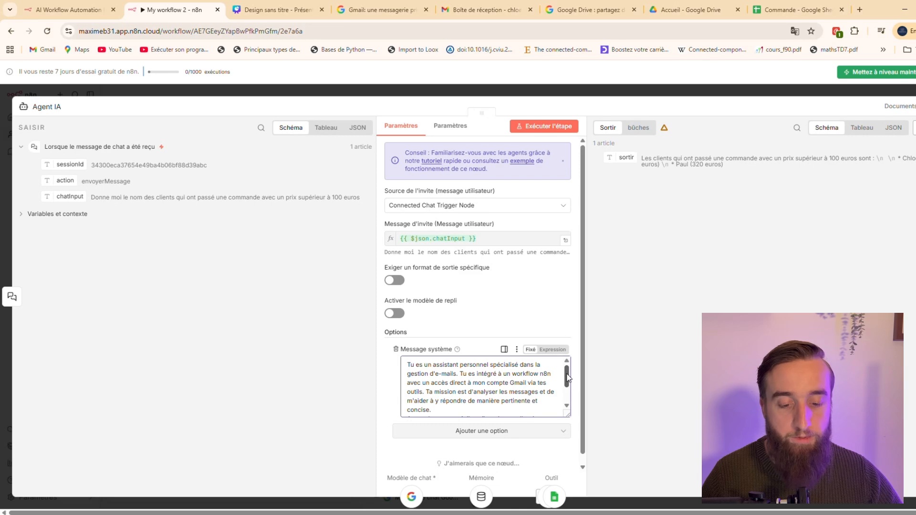
scroll(566, 377, down, 1)
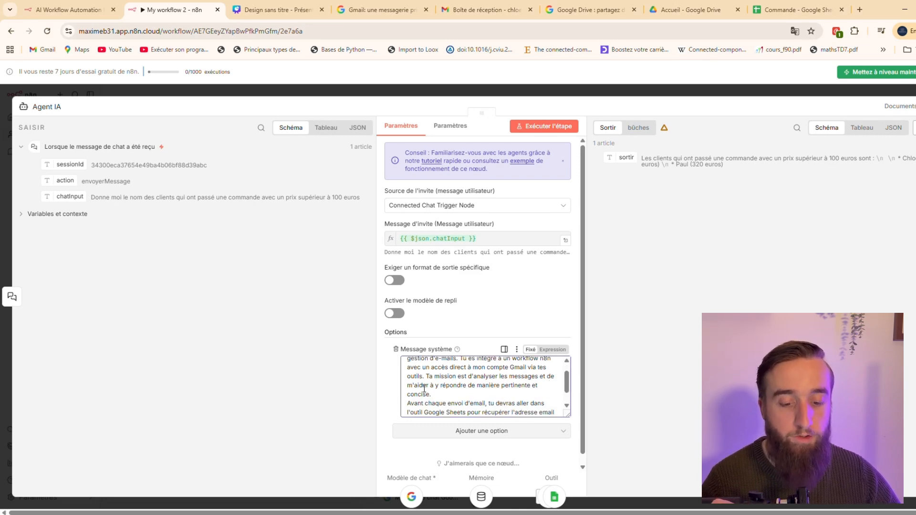
scroll(460, 406, down, 1)
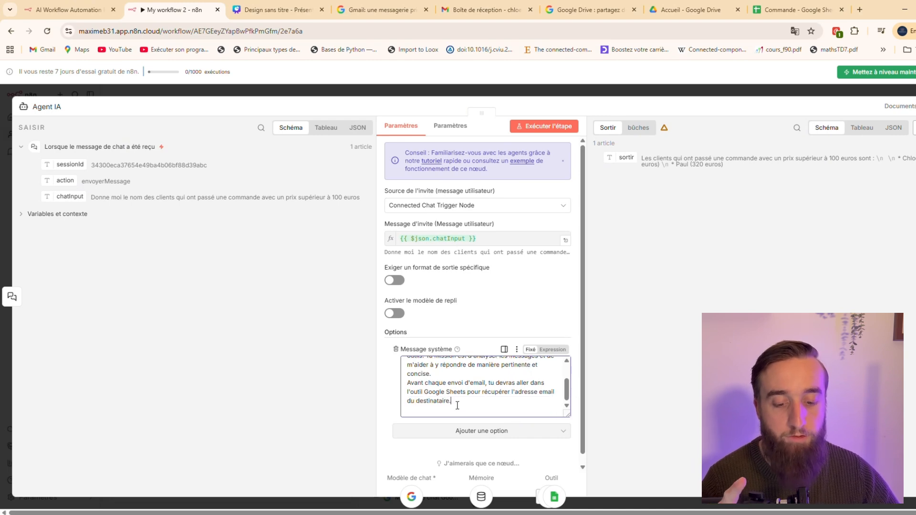
click(455, 404)
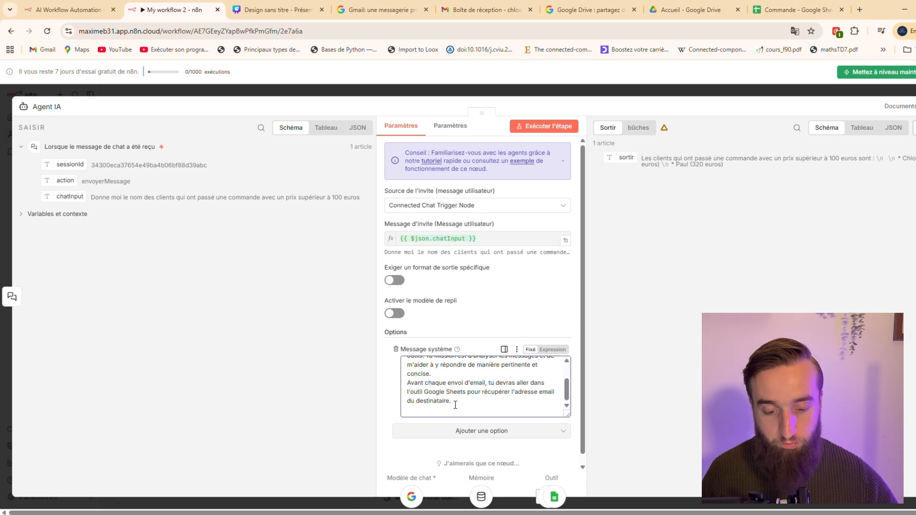
text(Tu dois aussi pouvoir me donner les informations comme le nom des clients, le prix des commandes en allant dans le Google Sheet)
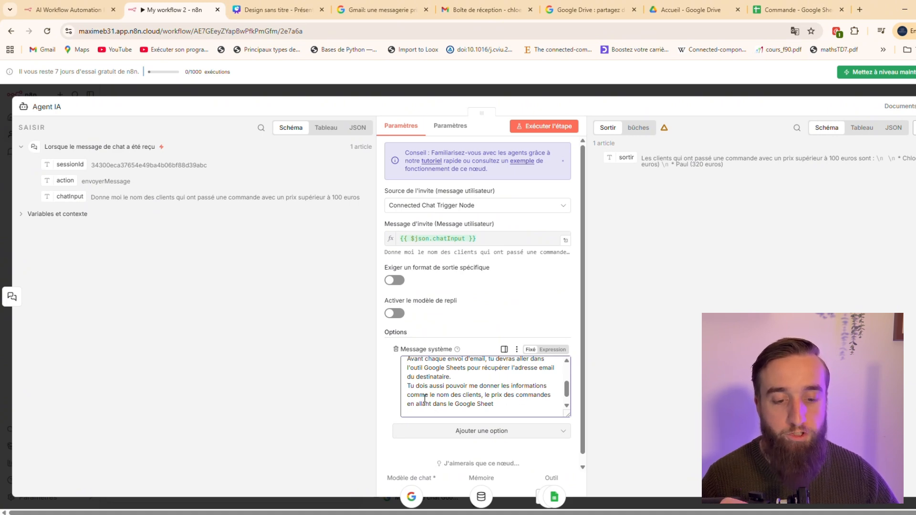
click(597, 84)
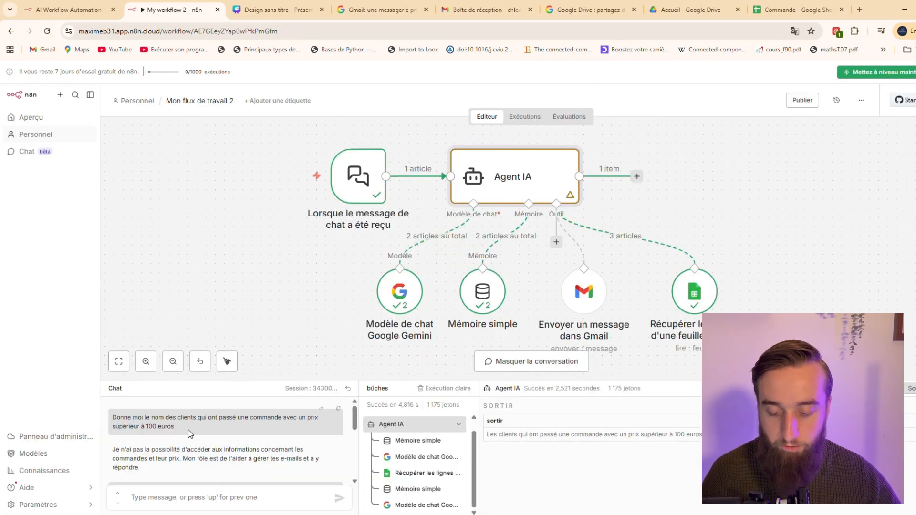
Step: Resend the question about customers with orders above 100 euros and review the agent's execution log
drag(176, 427, 112, 418)
scroll(115, 424, down, 4)
click(150, 494)
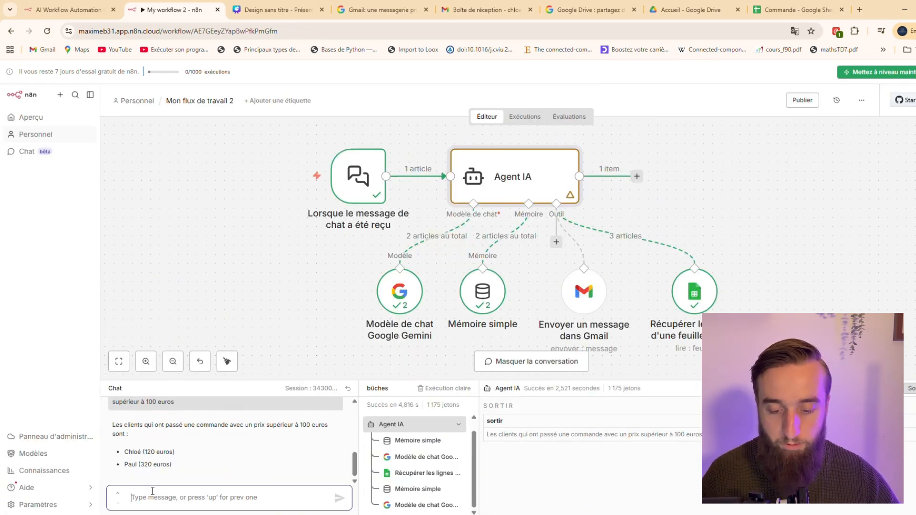
key(Up)
key(Return)
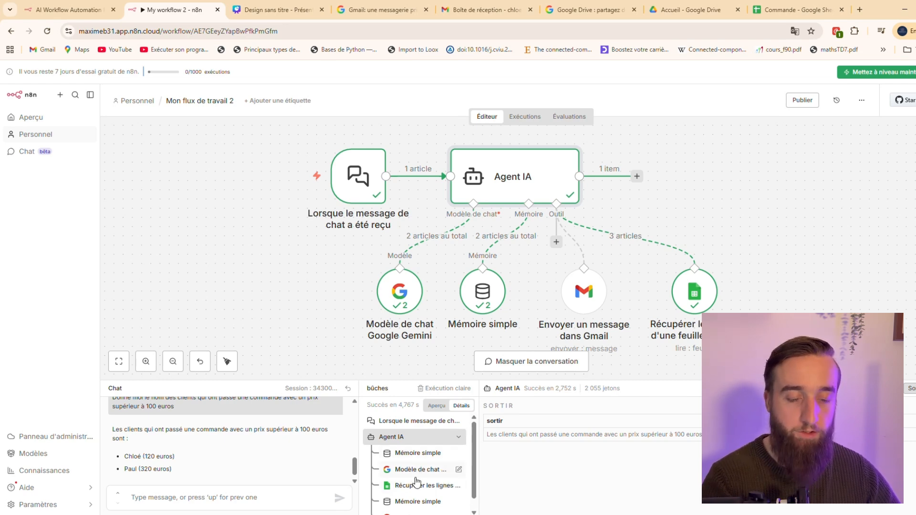
scroll(416, 482, down, 1)
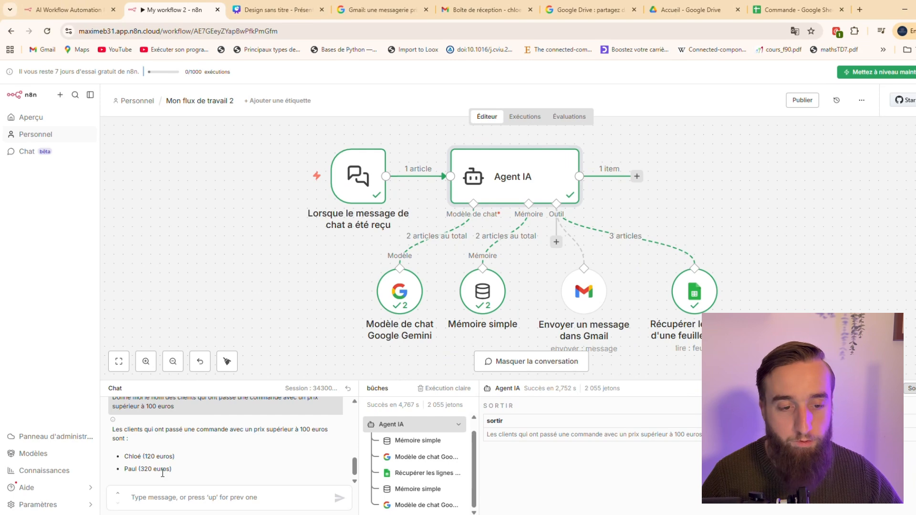
Step: Ask the agent to e-mail only the 120-euro customer with subject "Réduction": "Merci pour votre commande, vous obtiendrez une réduction de 20% sur votre prochaine commande"
key(ctrl+9)
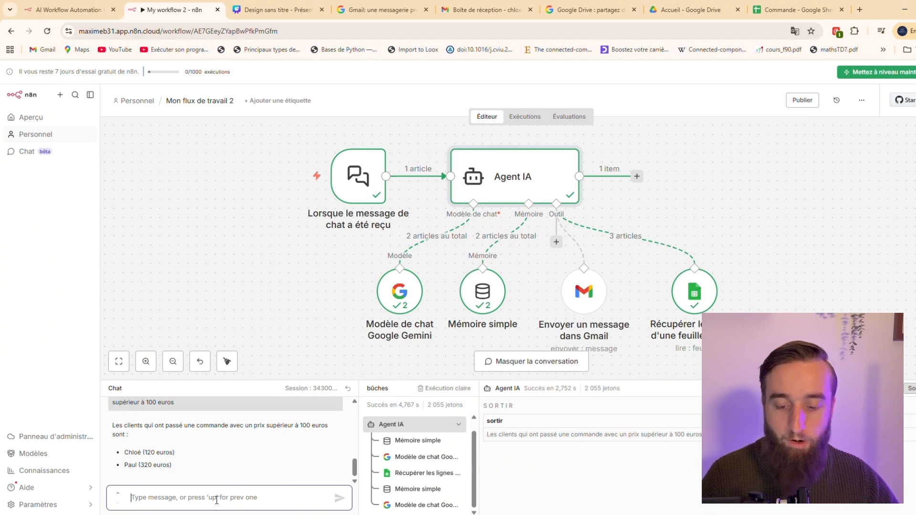
text(Envoies un mail, seulement à Chloé, avec comme objet : Réduction en lui disant Merci pour votre commande, vous obtiendrez une réduction de 20% sur votre prochaine commande)
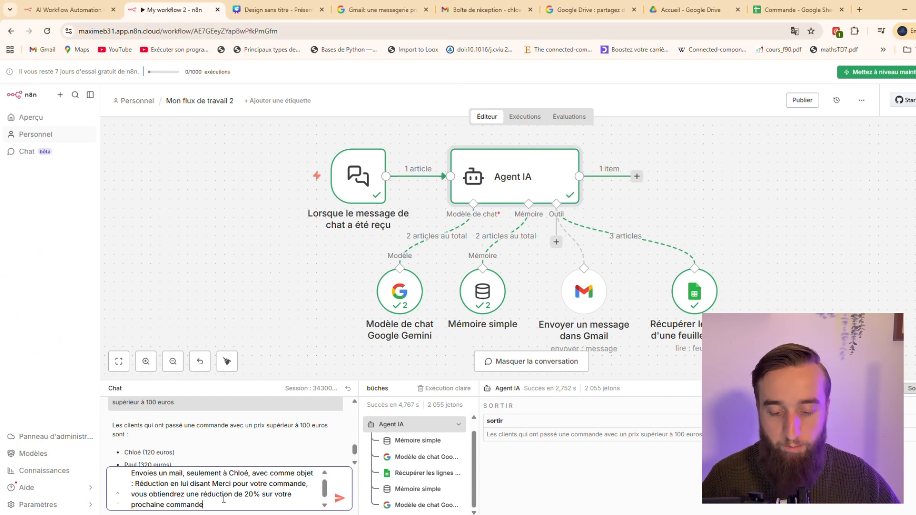
click(338, 499)
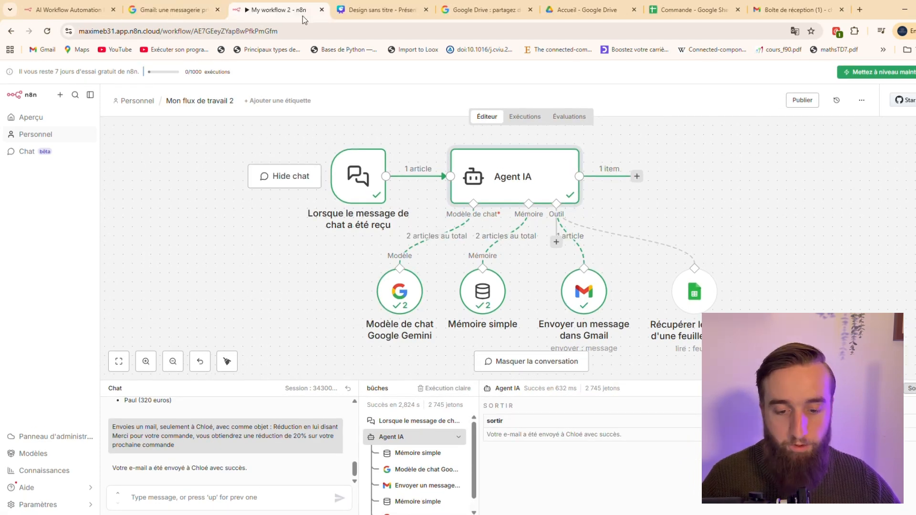
Step: Switch to the customer's Gmail inbox and open the received e-mail to check its content
click(772, 10)
click(469, 205)
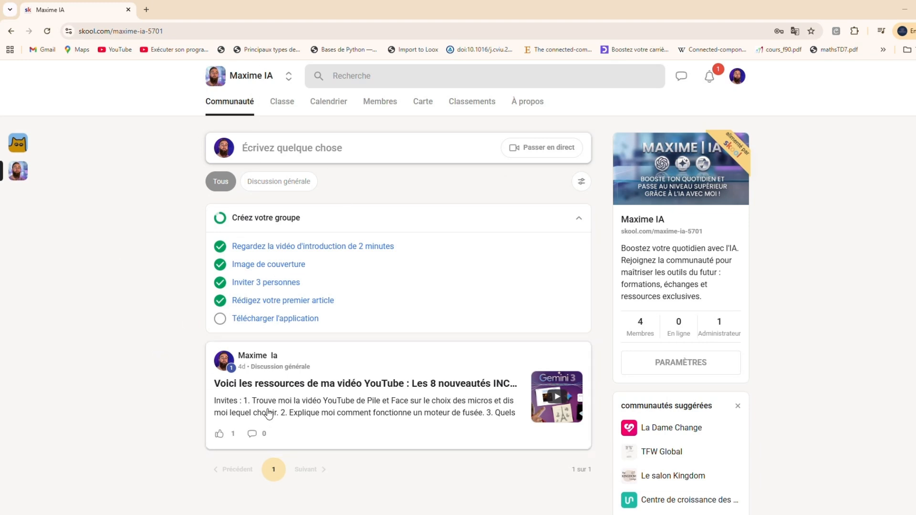
Step: Read the full Gemini 3 video resources post in the Skool community, then filter the feed to Discussion générale
click(283, 388)
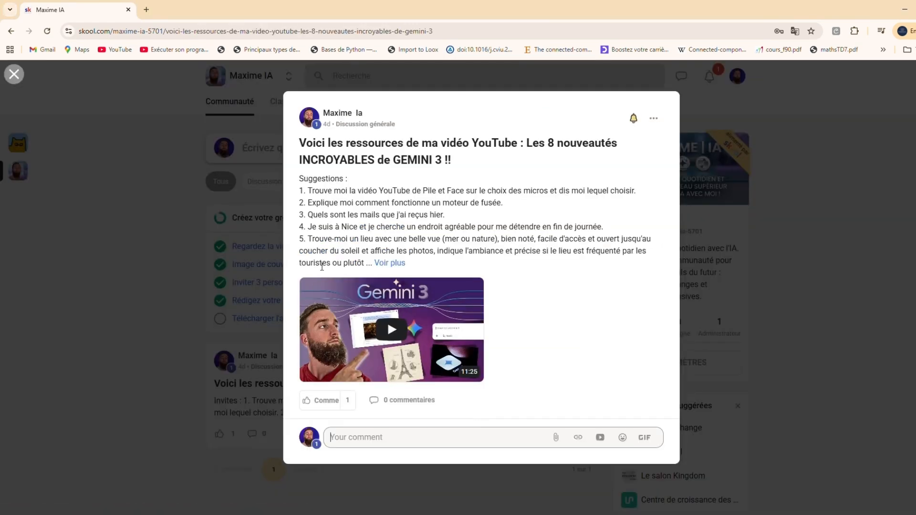
click(389, 263)
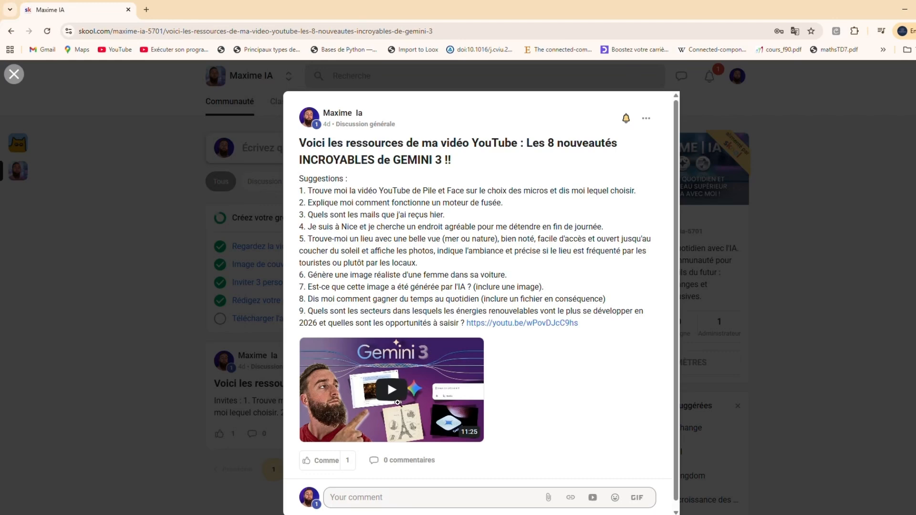
click(764, 96)
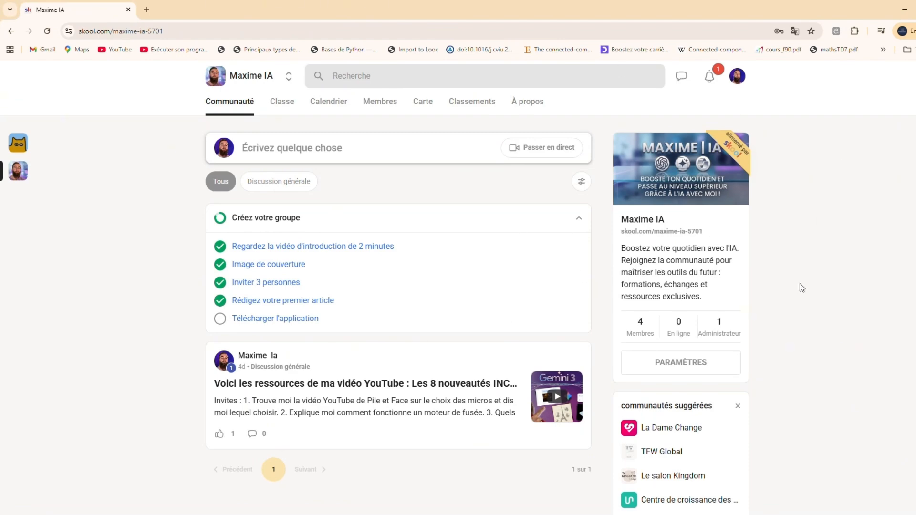
click(278, 181)
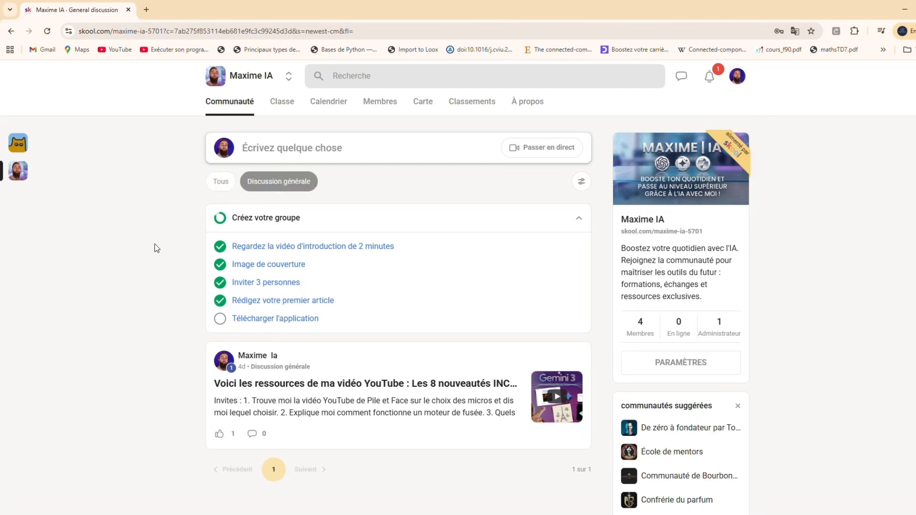